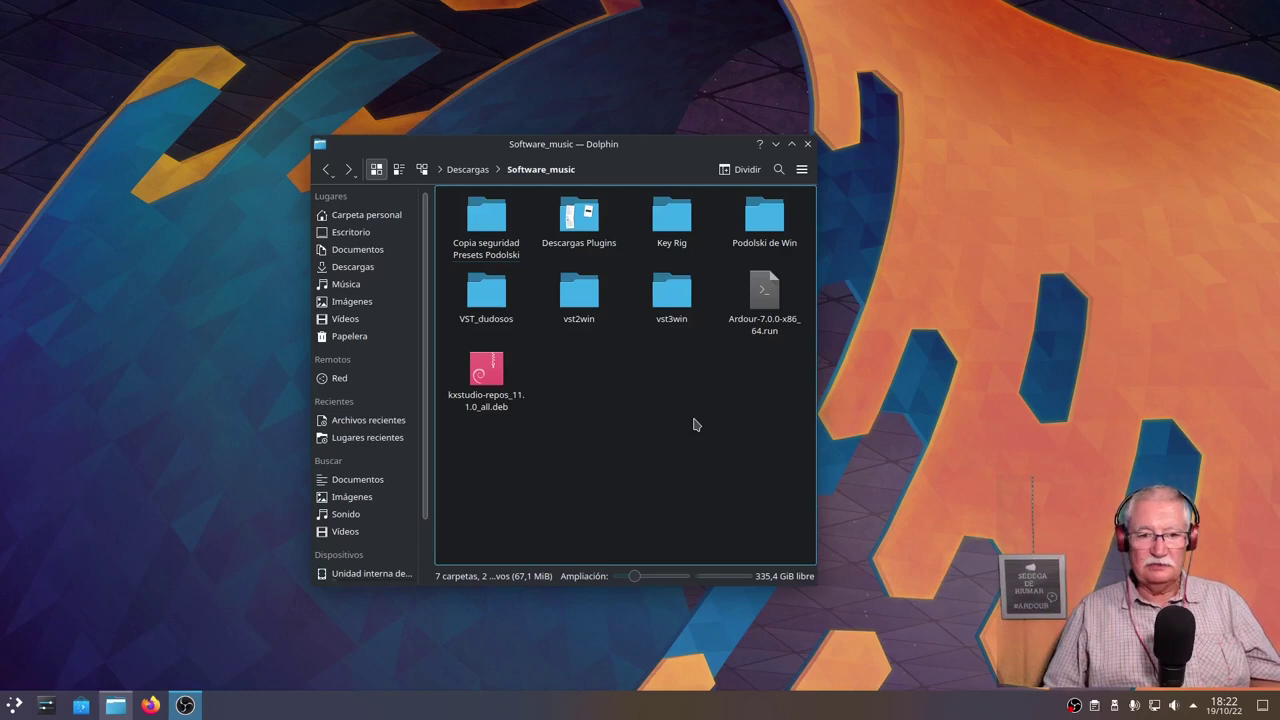
Open a terminal in the Software_music folder, enlarge its window and arrange it beside the file manager.
right_click(630, 382)
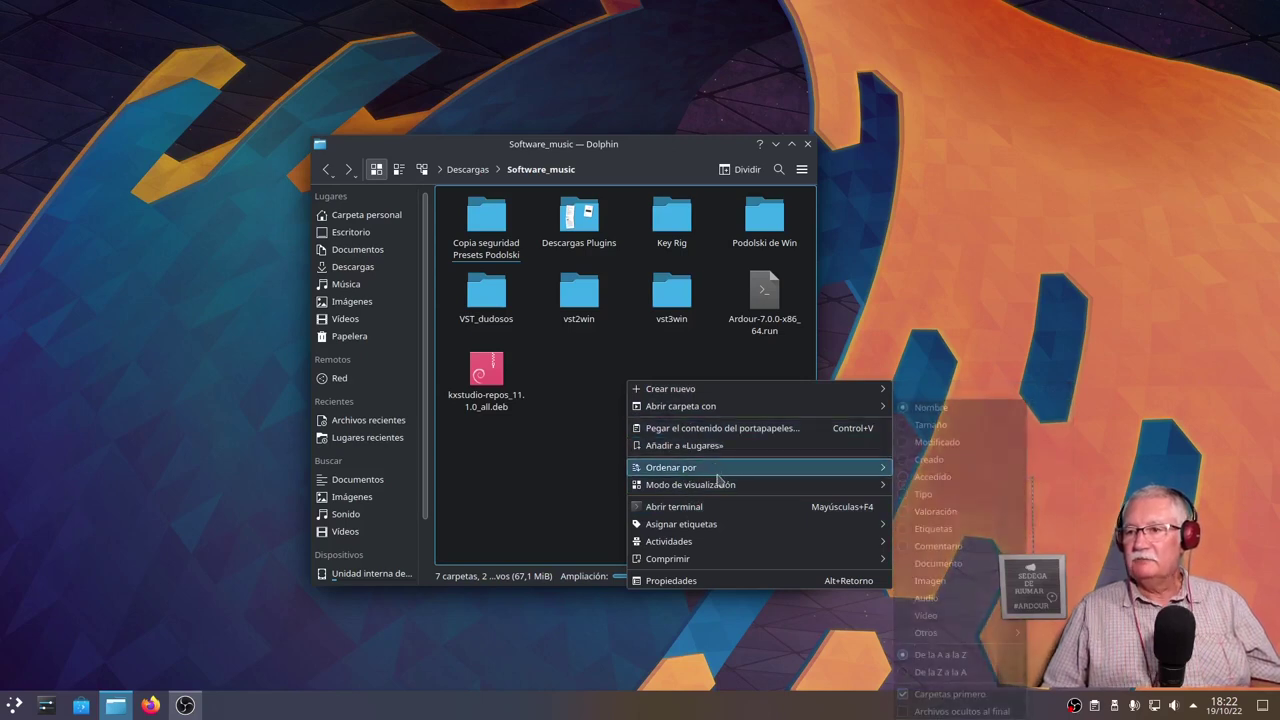
click(700, 510)
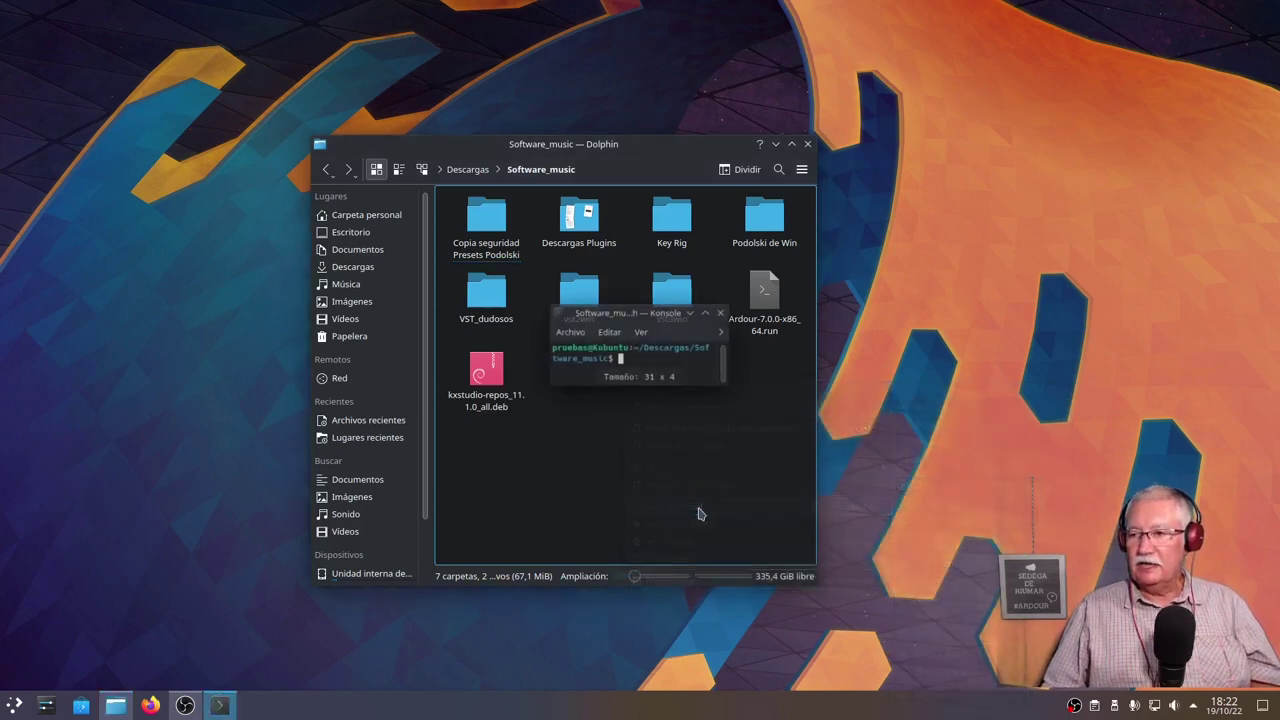
drag(733, 388, 1190, 668)
drag(640, 157, 407, 57)
drag(743, 311, 779, 251)
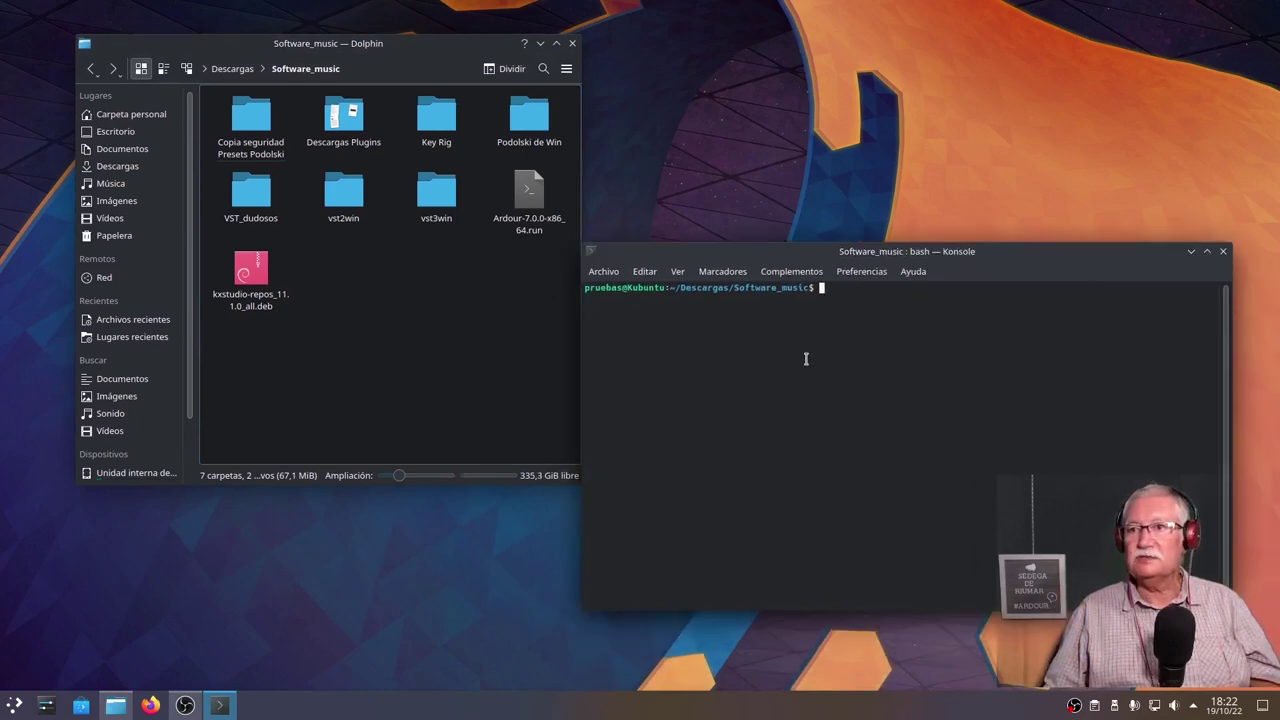
Copy the Ardour installer's file name from the file manager and run ./Ardour-7.0.0-x86_64.run in the terminal.
right_click(522, 226)
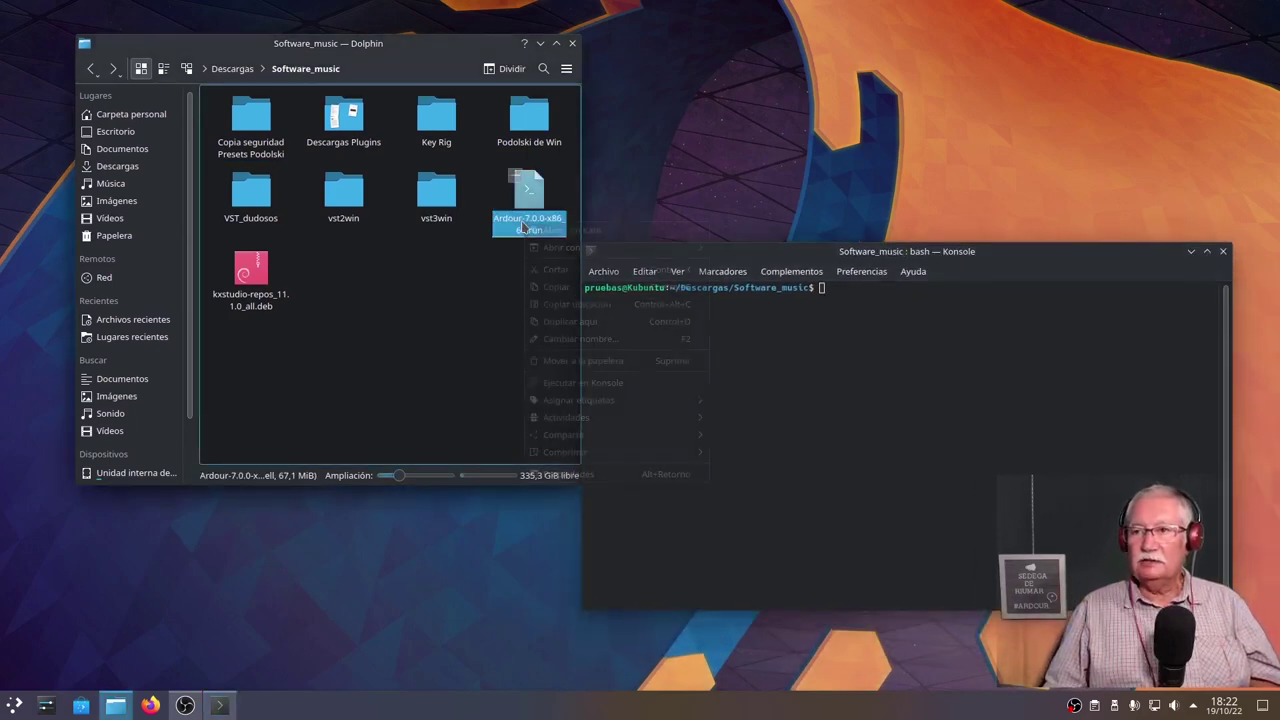
click(575, 338)
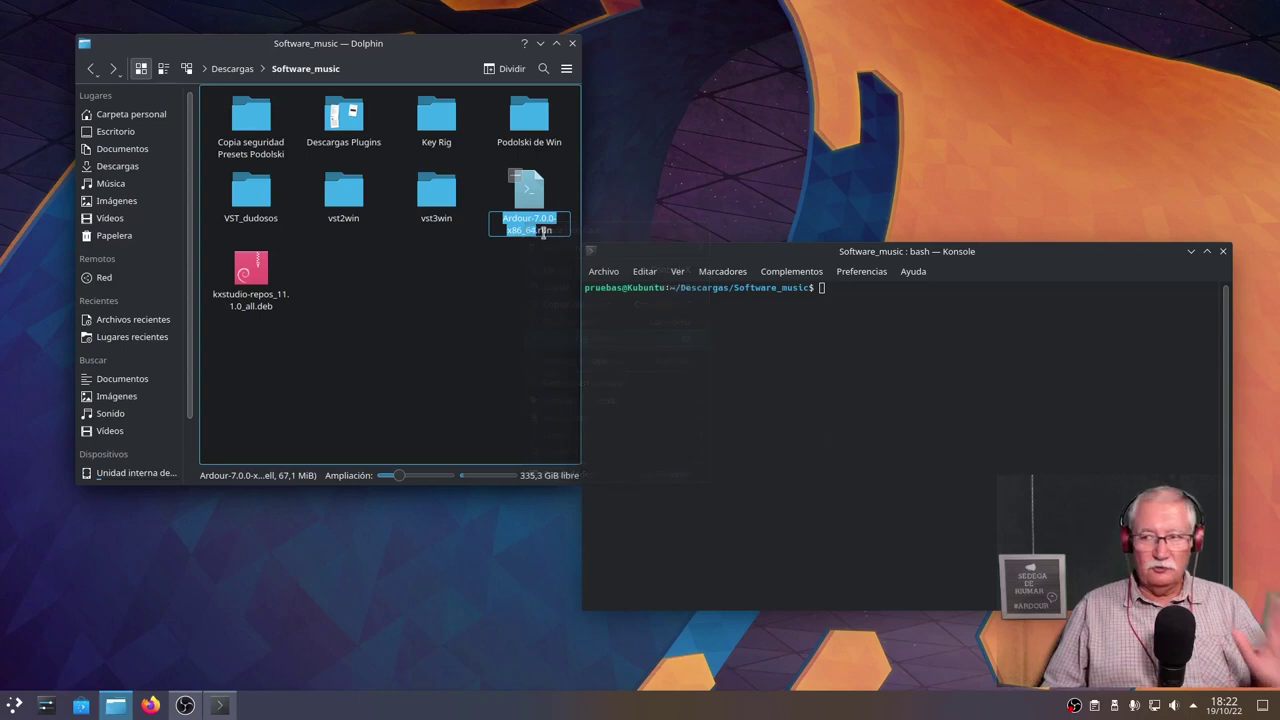
drag(548, 230, 500, 218)
key(ctrl+c)
right_click(516, 226)
click(580, 298)
click(855, 292)
text(./)
key(ctrl+shift+v)
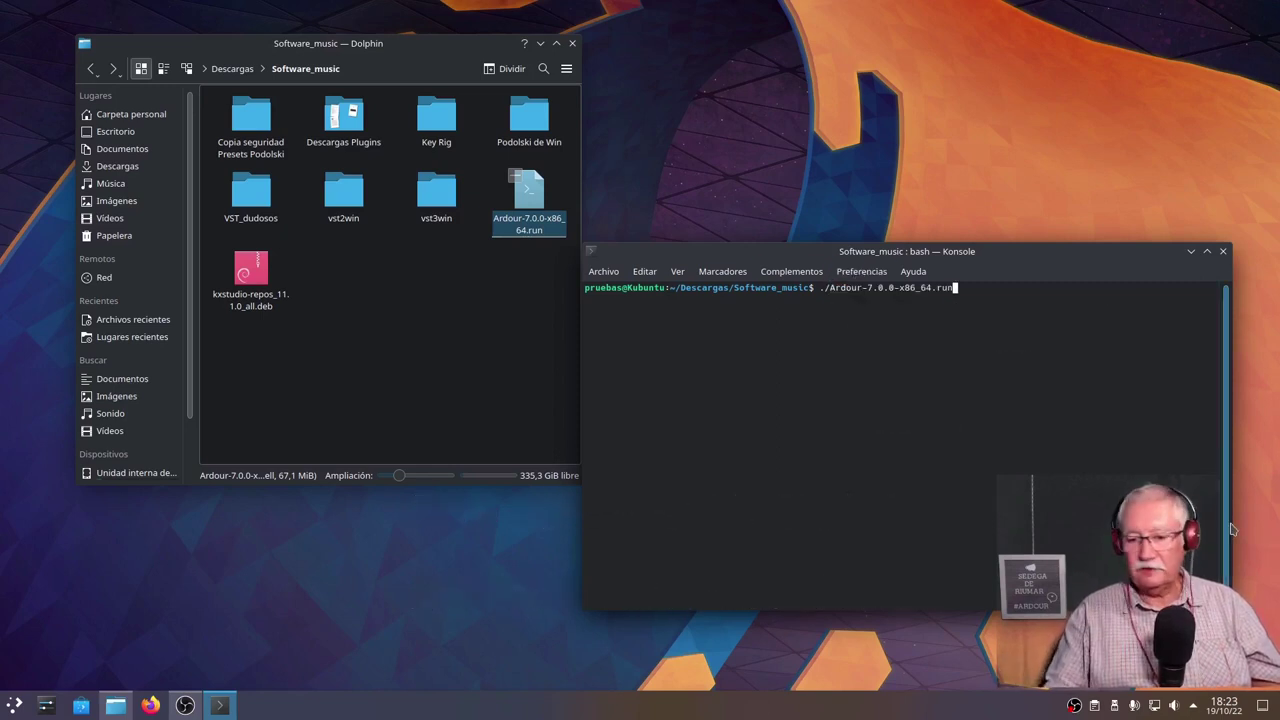
key(Return)
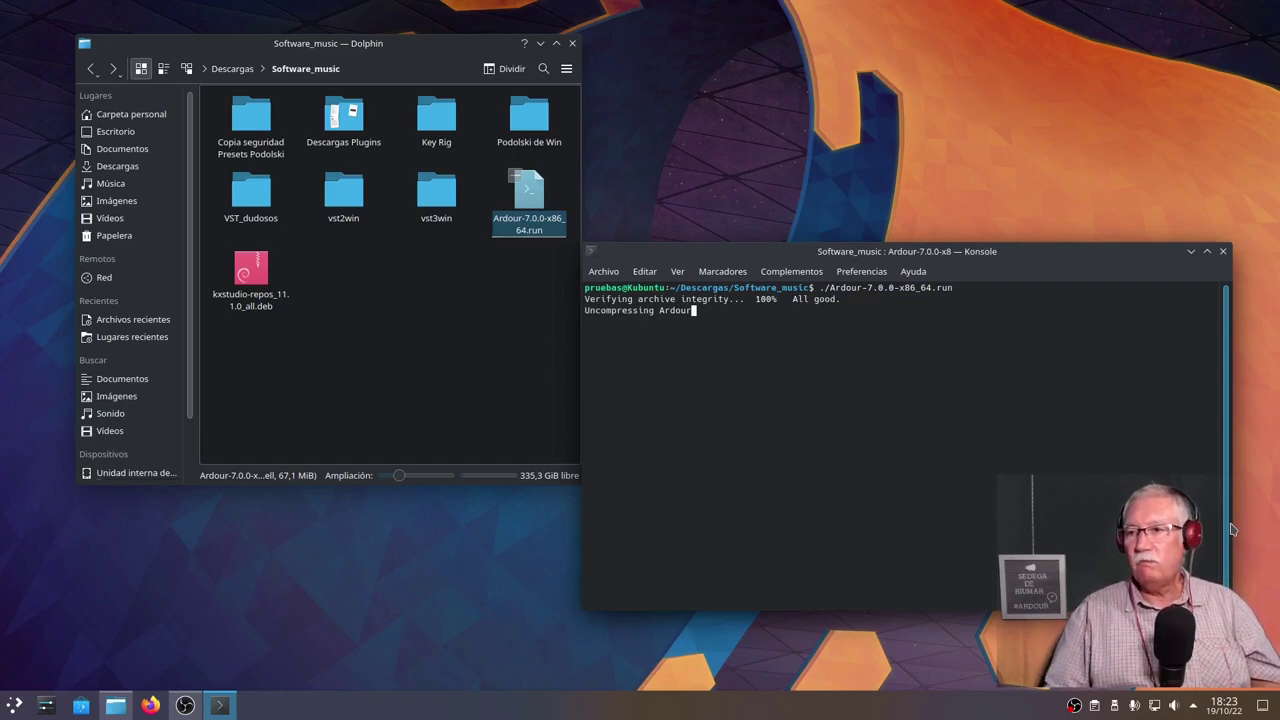
Enlarge the terminal's text and window, and enter the sudo account password to authorise the Ardour installation.
key(ctrl+plus)
key(ctrl+plus)
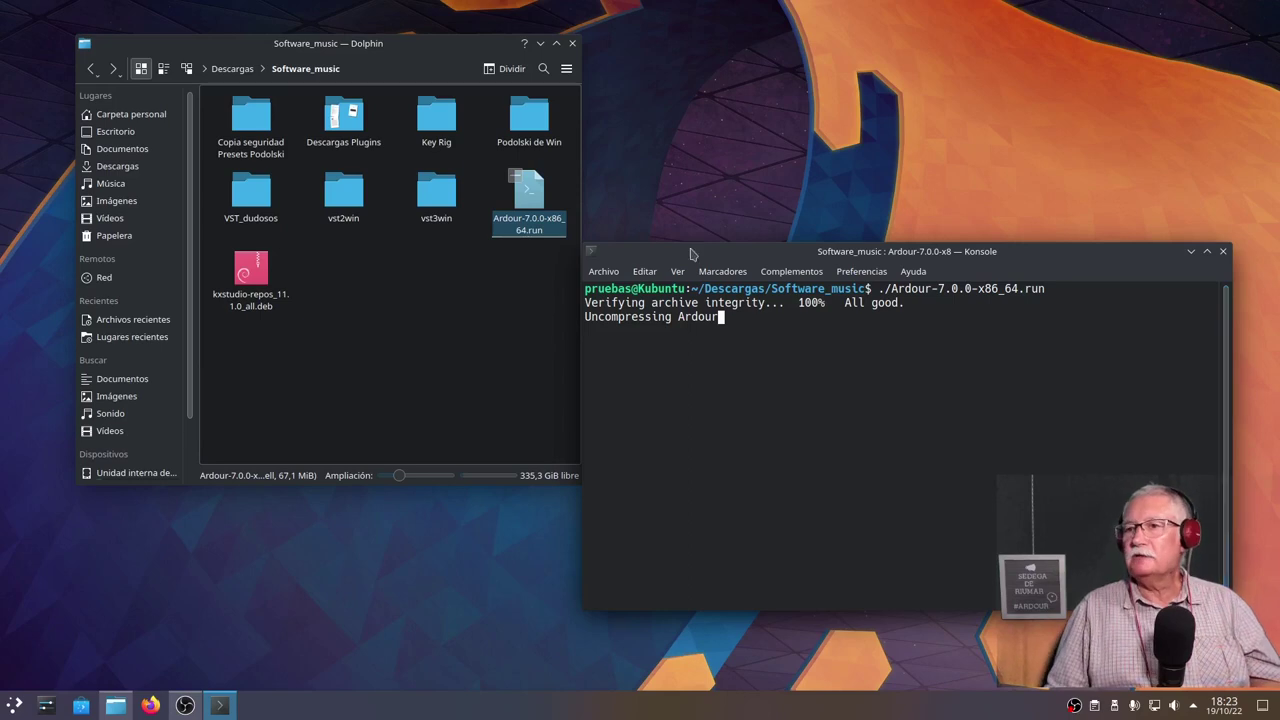
drag(578, 244, 310, 58)
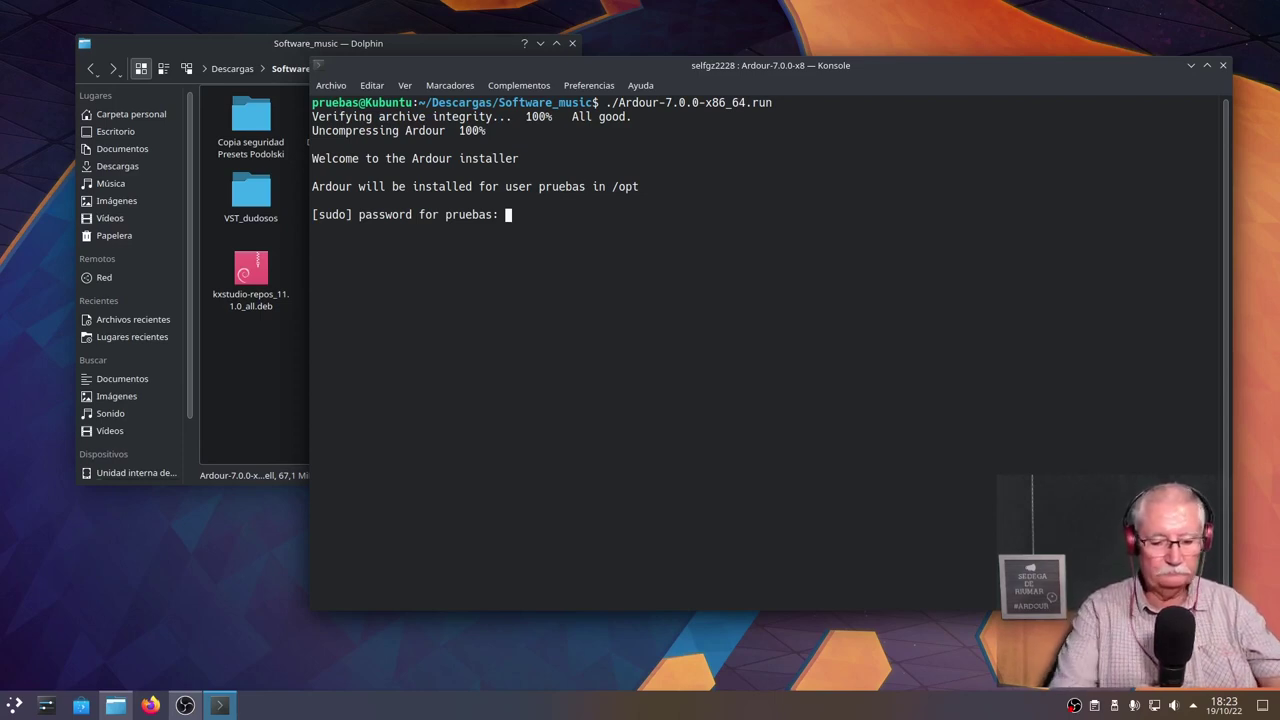
key(Return)
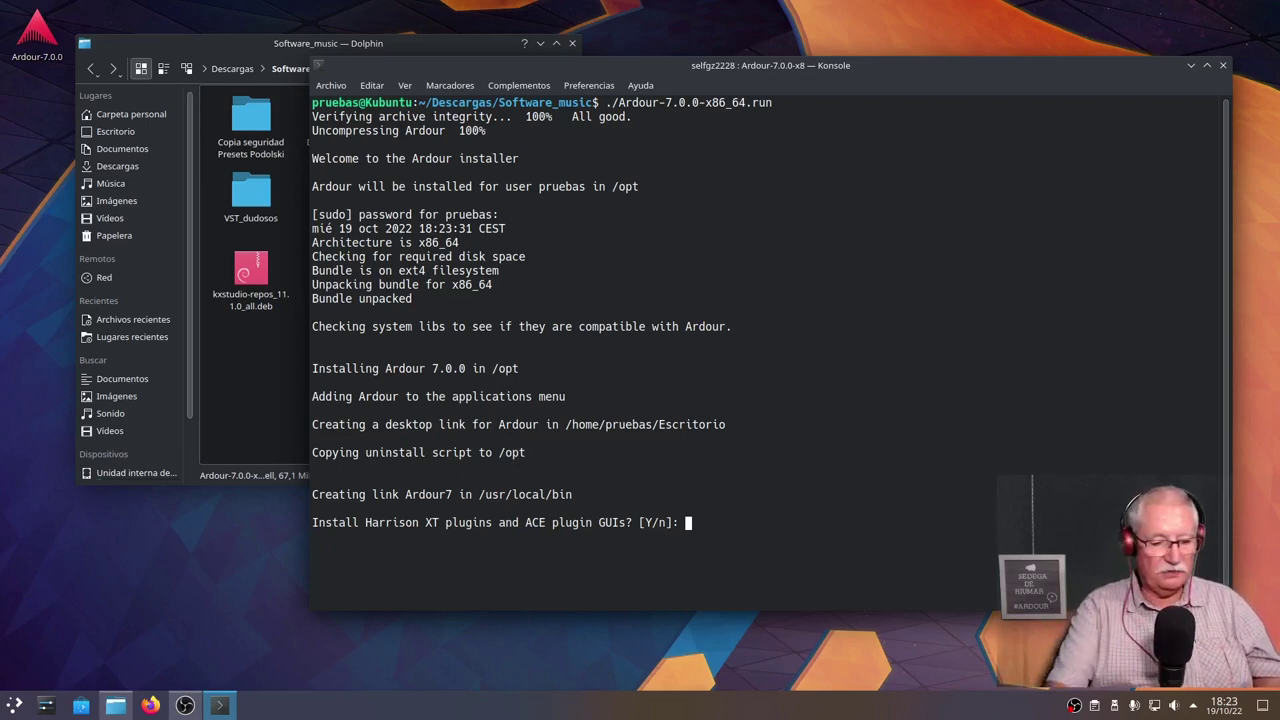
Answer Y to installing the Harrison XT plugins and ACE plugin GUIs, and complete the Ardour installer.
text(Y)
key(Return)
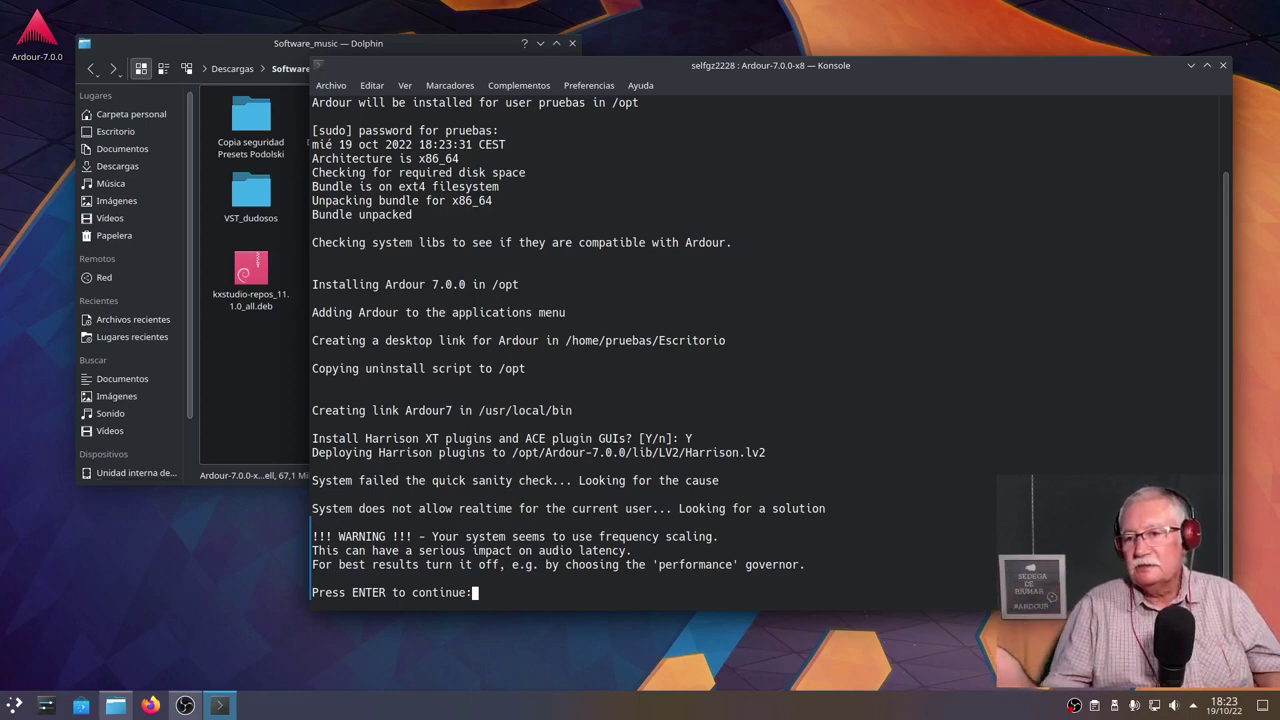
key(Return)
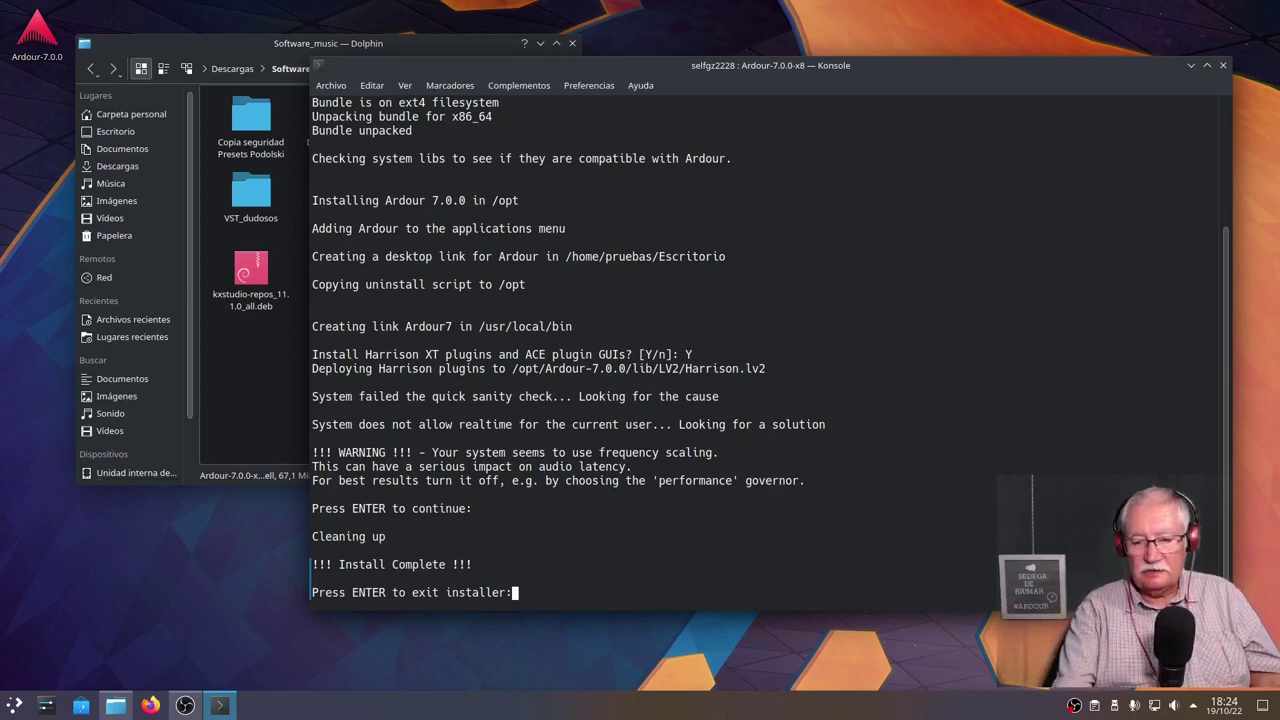
key(Return)
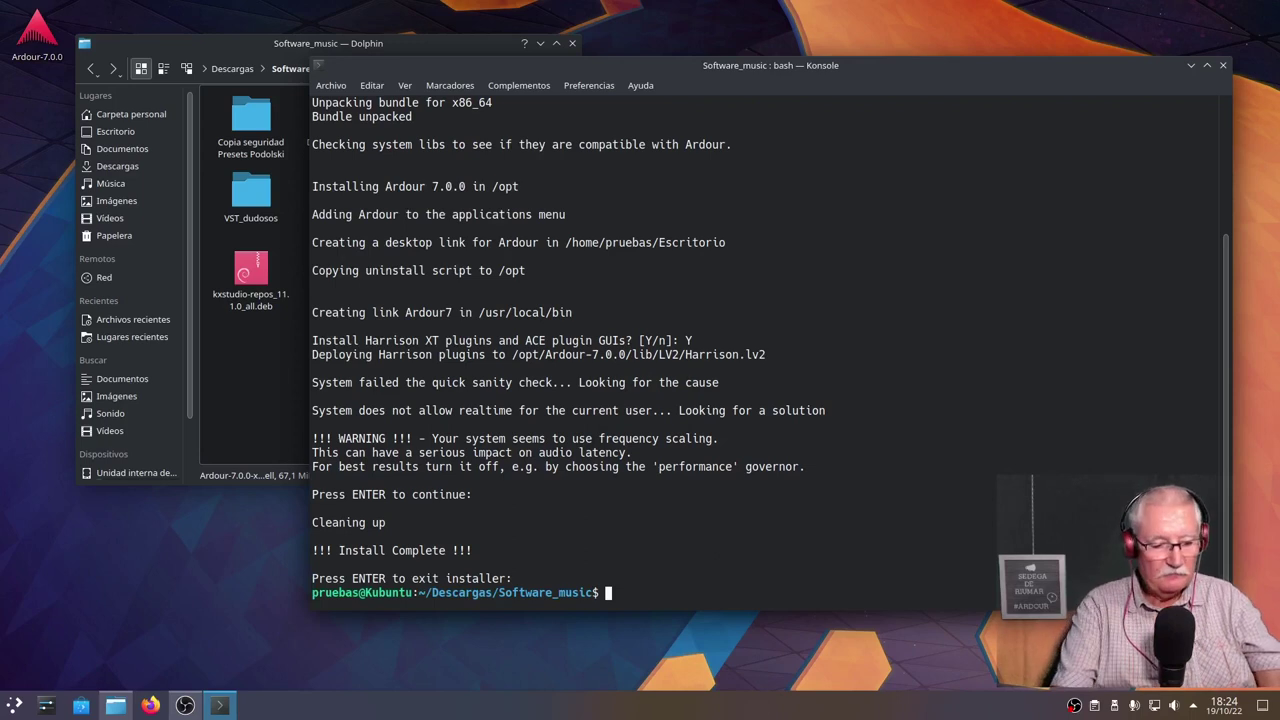
Close the terminal session with exit and move the file manager window away from the desktop icon.
text(exit)
key(Return)
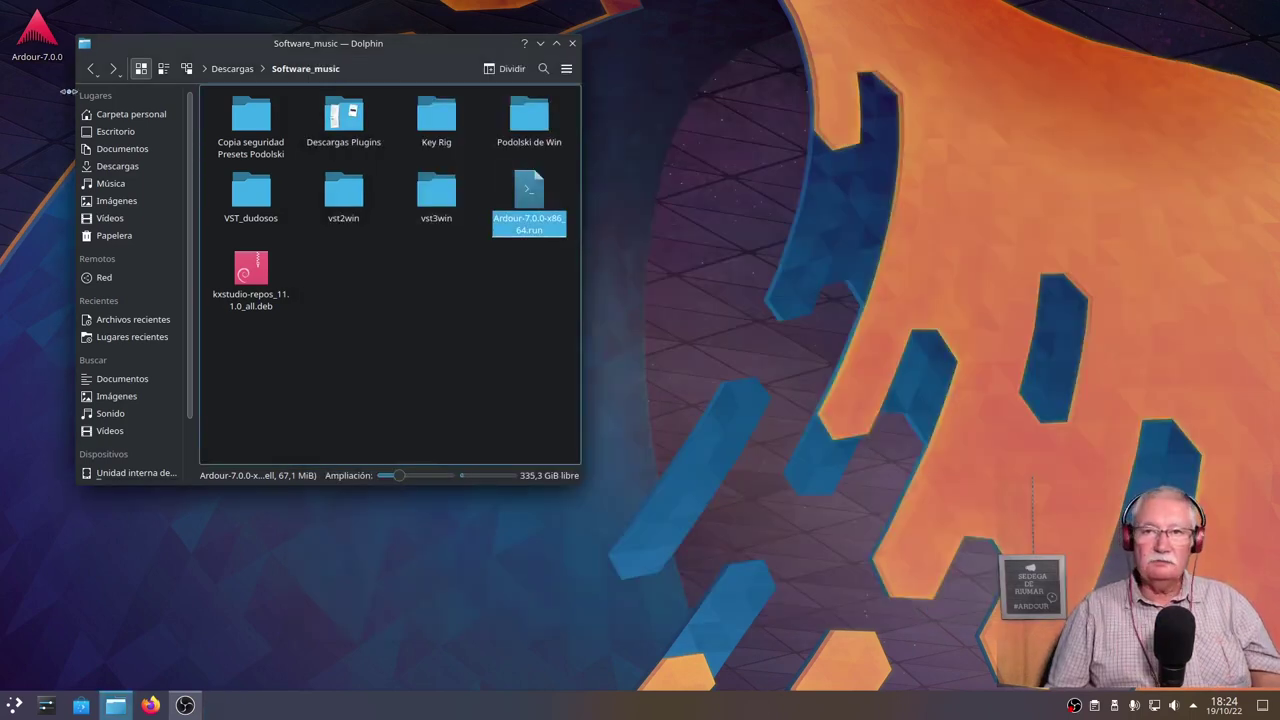
drag(222, 45, 759, 68)
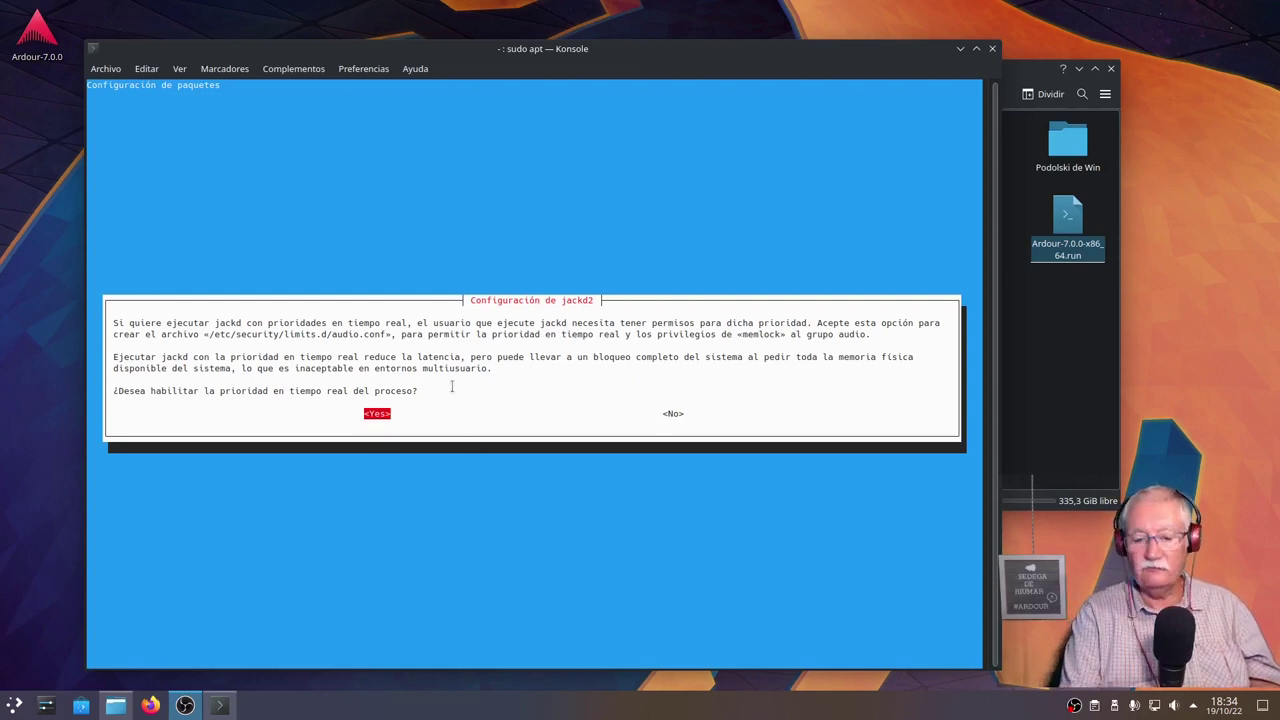
Enable realtime process priority in the jackd2 package configuration and close the terminal once the installation ends.
key(Return)
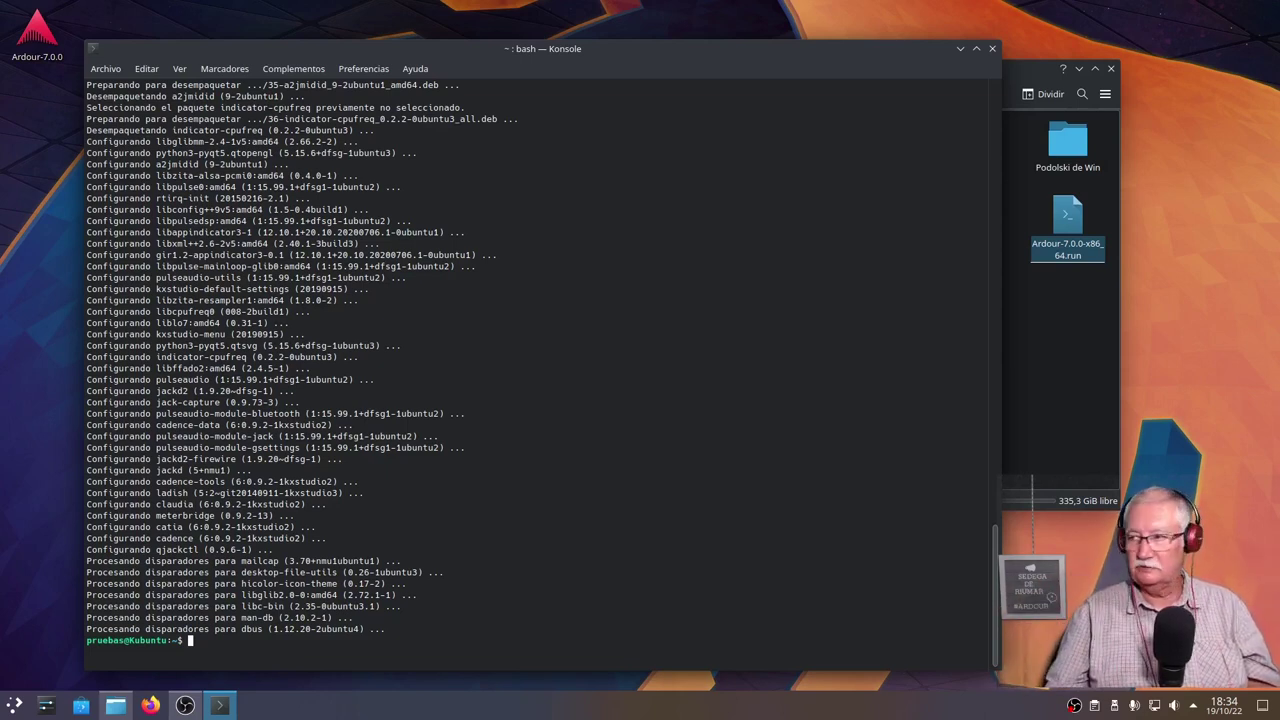
click(992, 50)
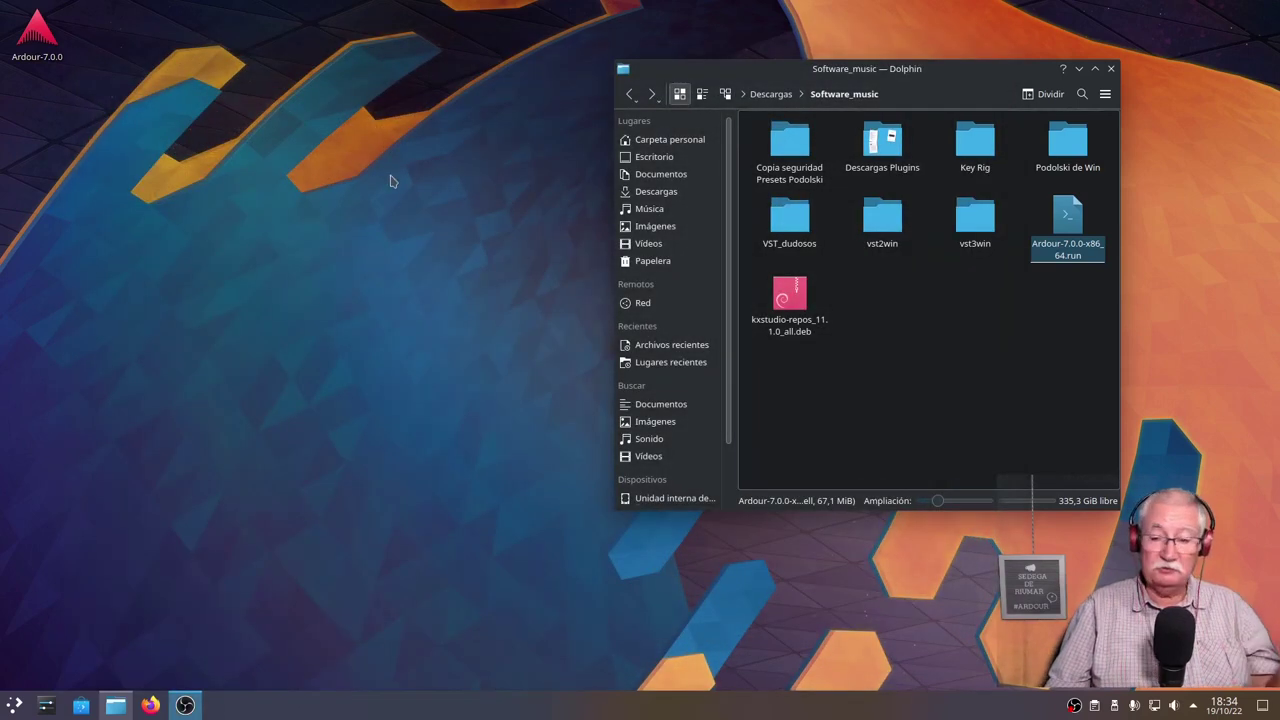
Launch Cadence from the Multimedia applications and check the Driver page of its JACK settings.
click(15, 703)
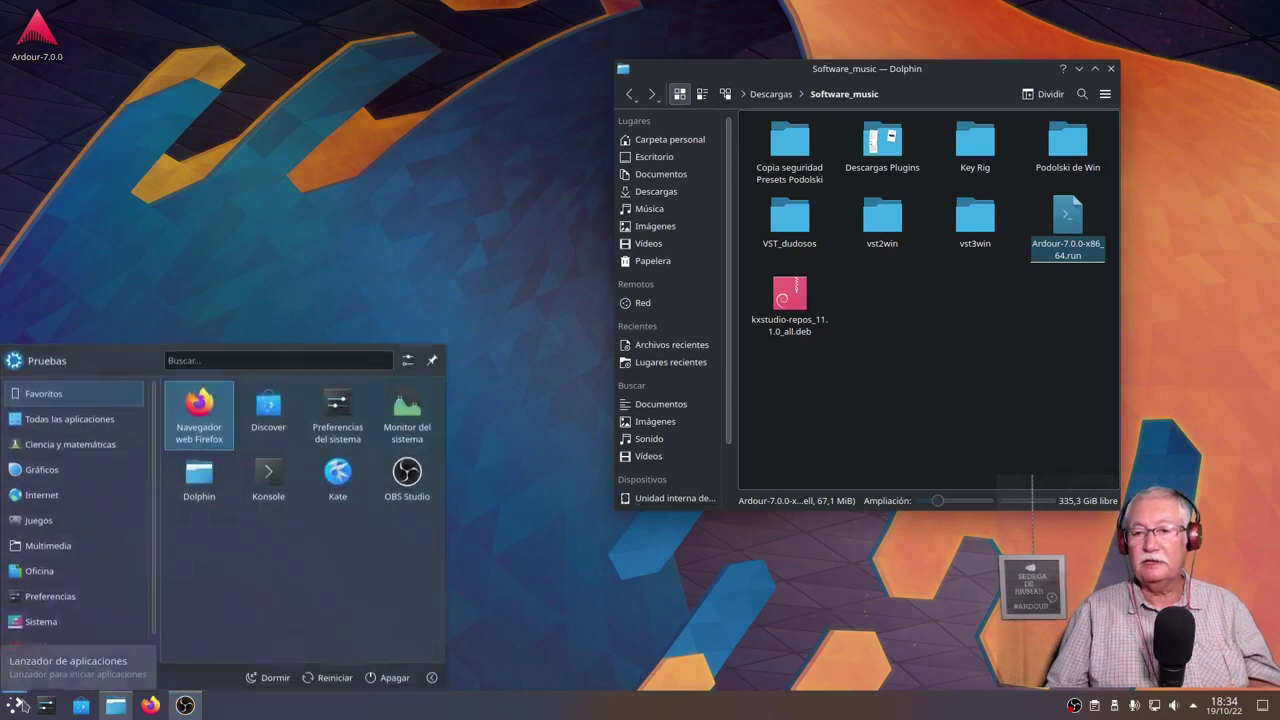
mouse_move(104, 581)
mouse_move(66, 548)
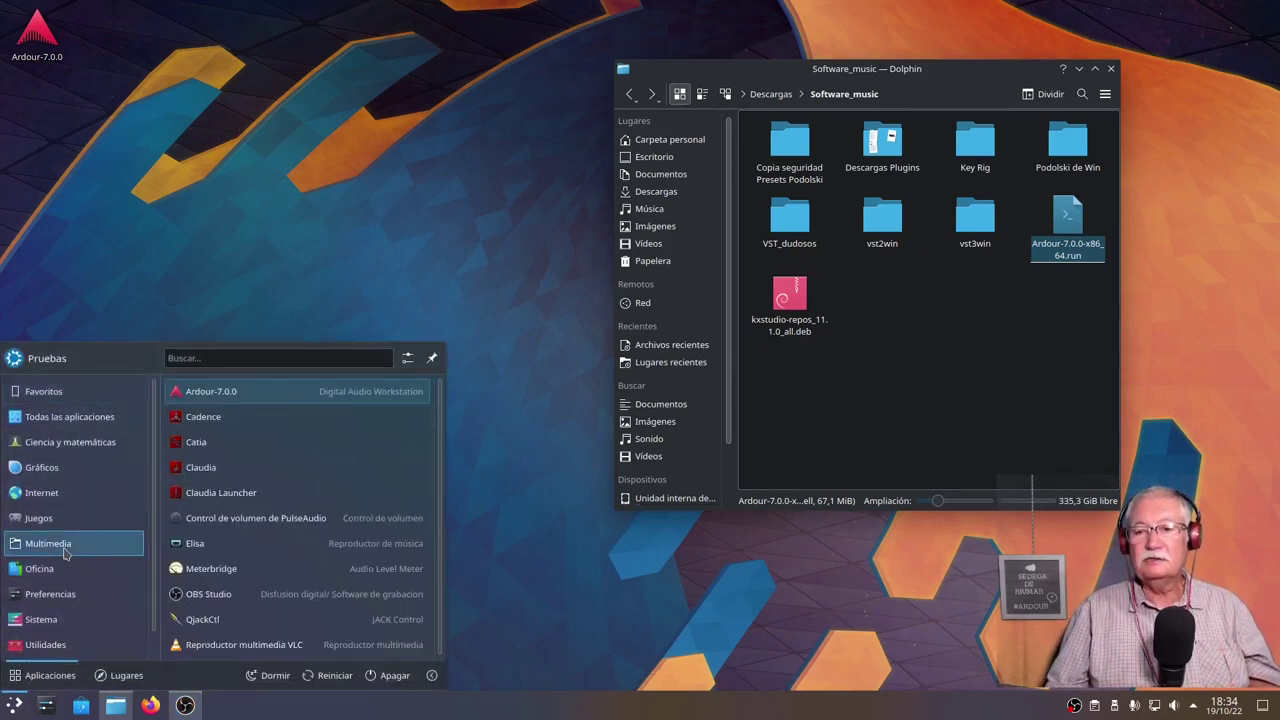
click(203, 416)
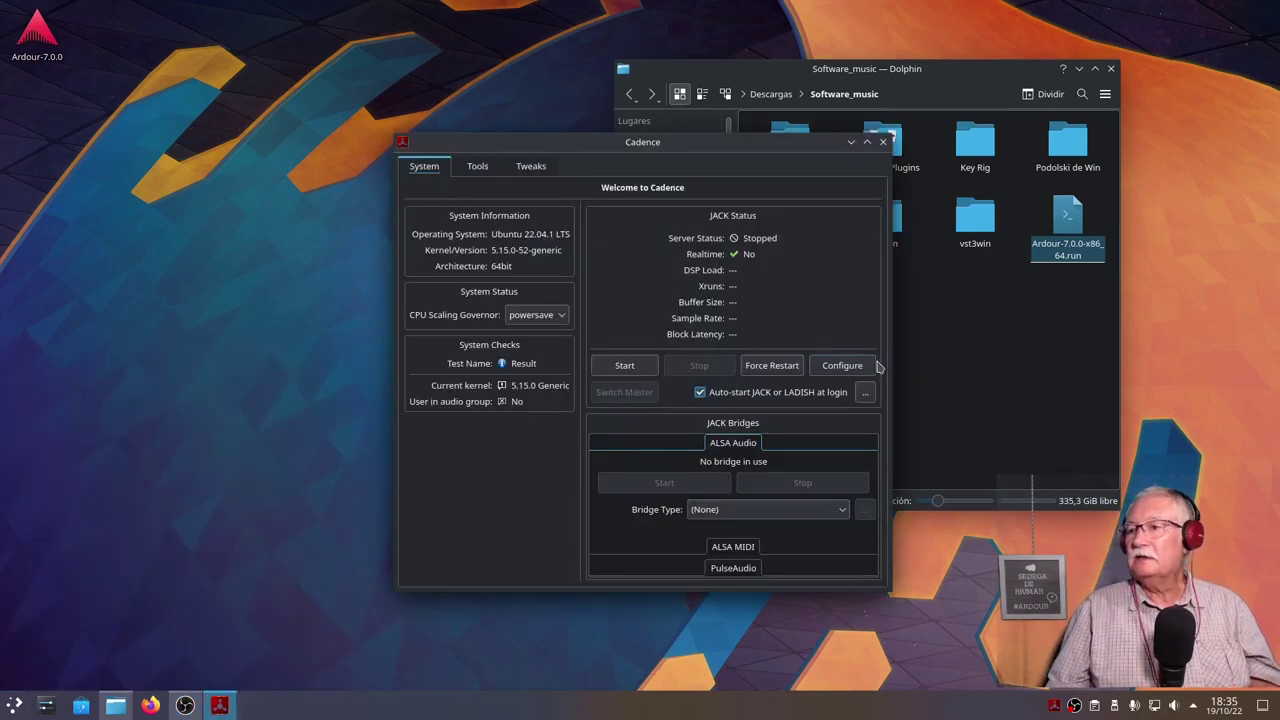
click(843, 366)
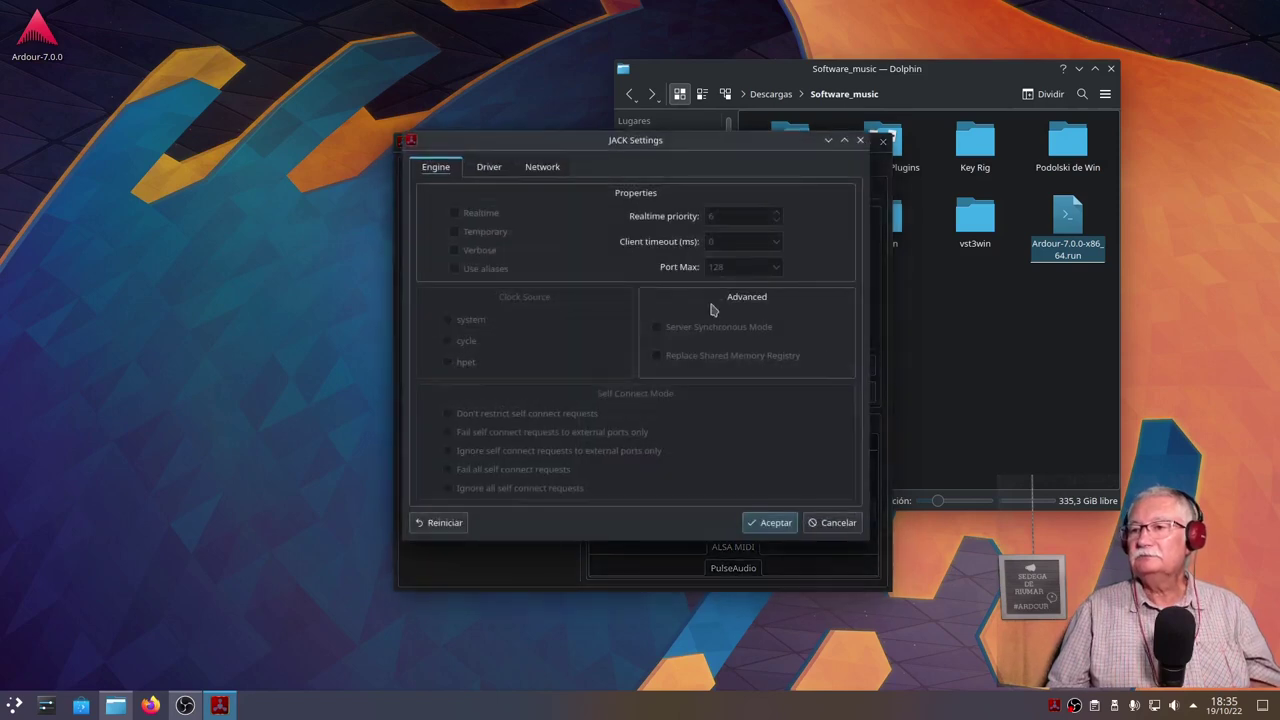
click(483, 172)
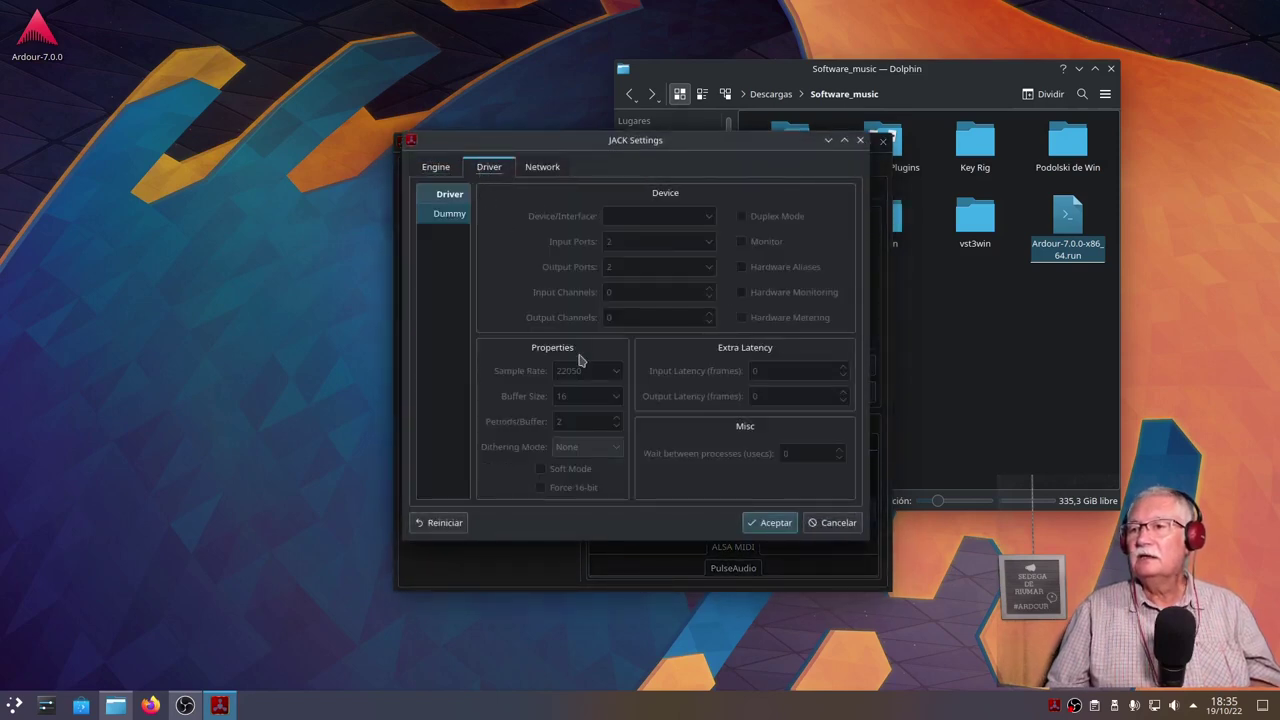
click(860, 140)
Set Cadence's CPU scaling governor to performance and the ALSA Audio bridge type to ALSA -> PulseAudio -> JACK (Plugin).
click(533, 316)
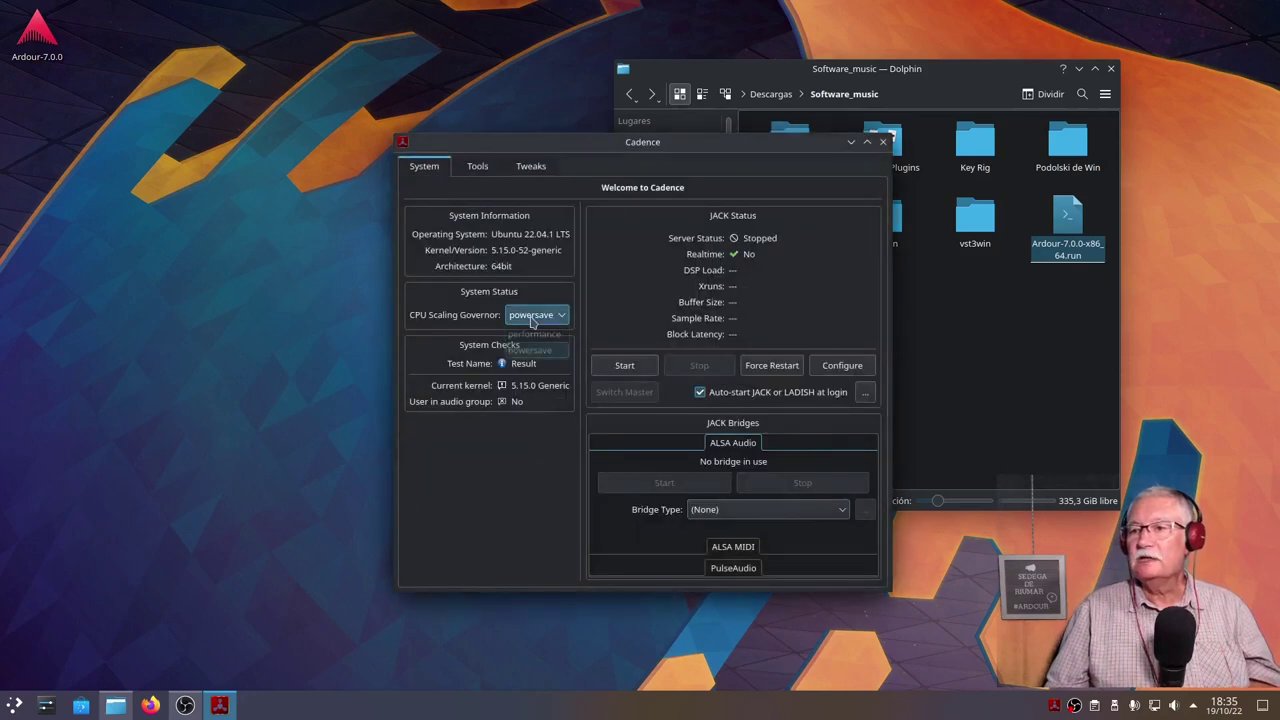
click(535, 334)
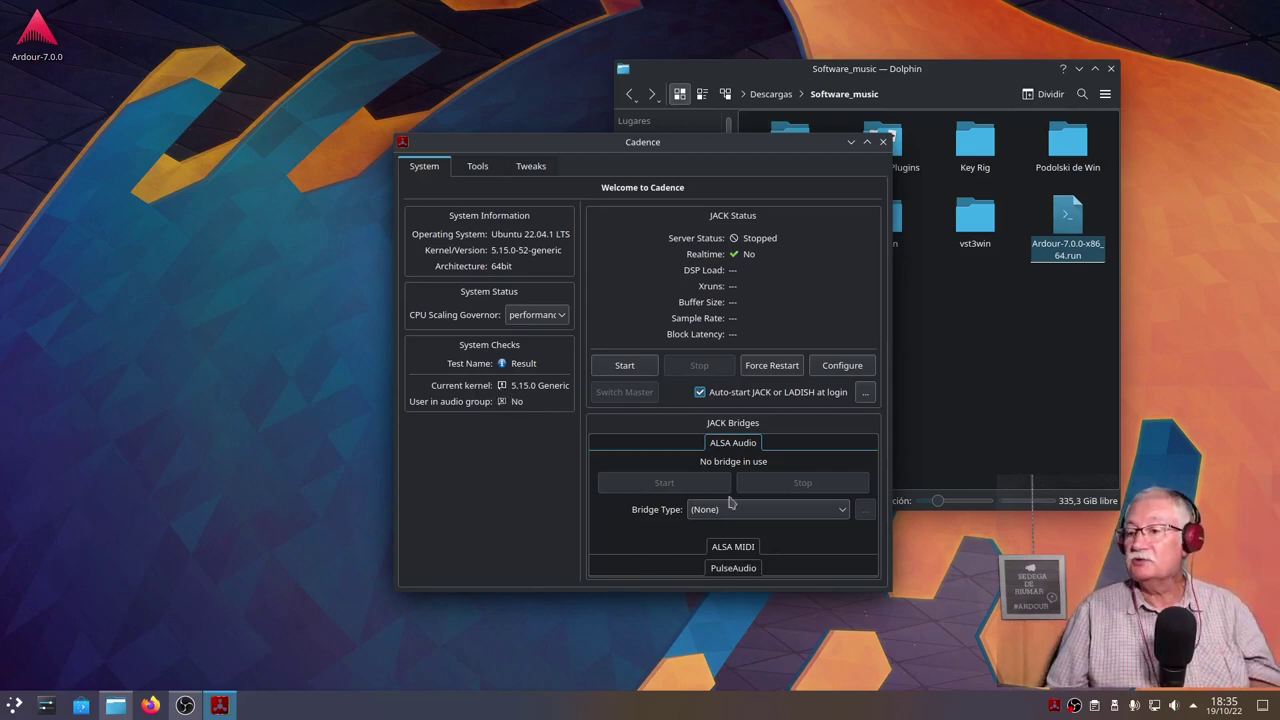
click(841, 512)
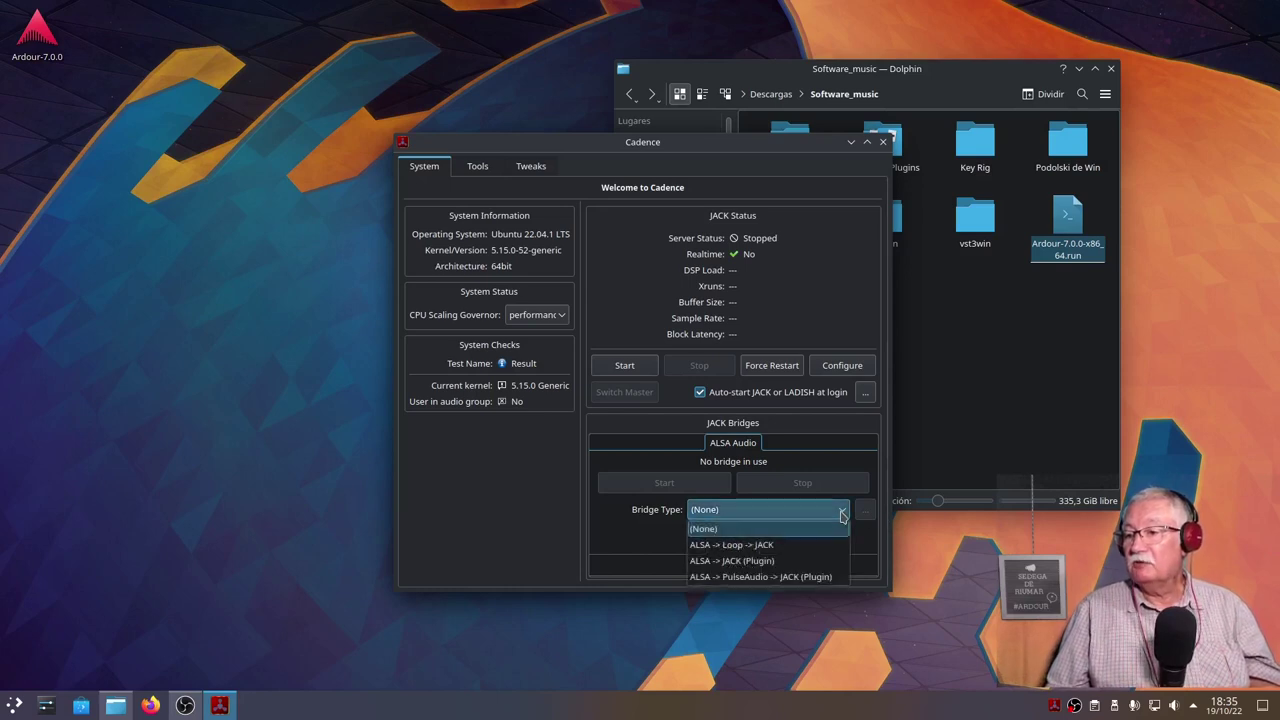
click(803, 579)
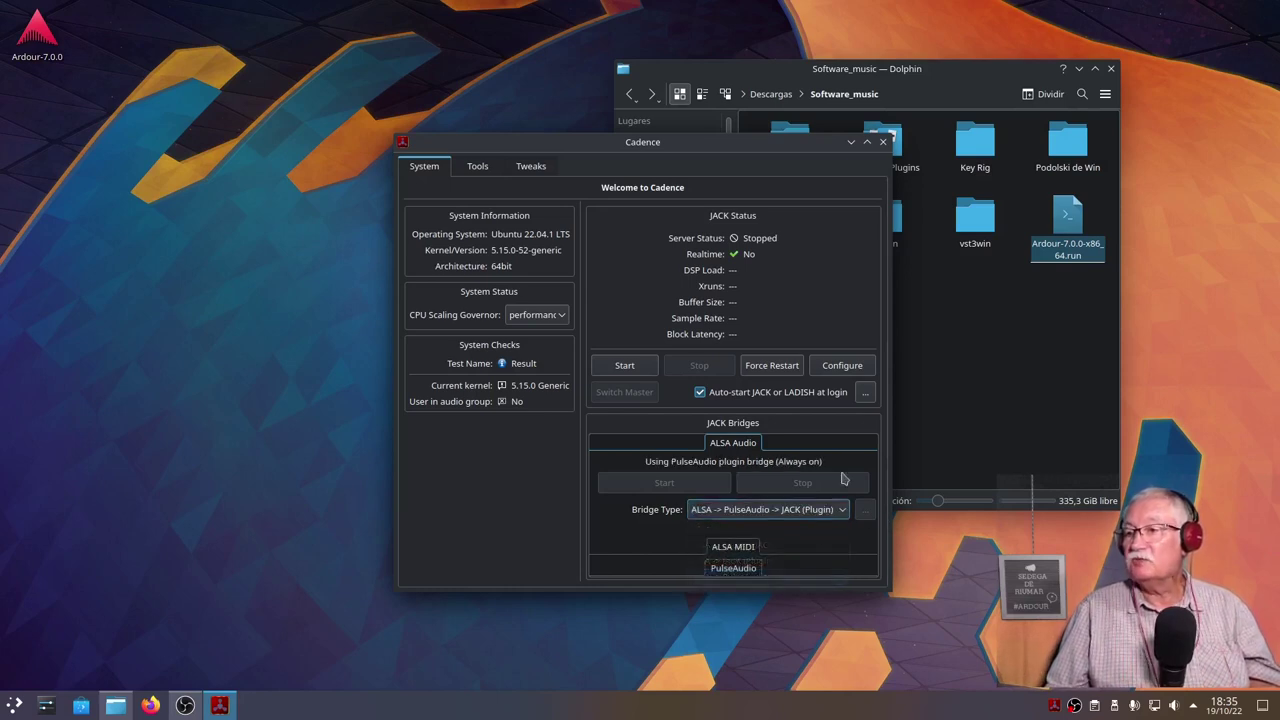
click(883, 146)
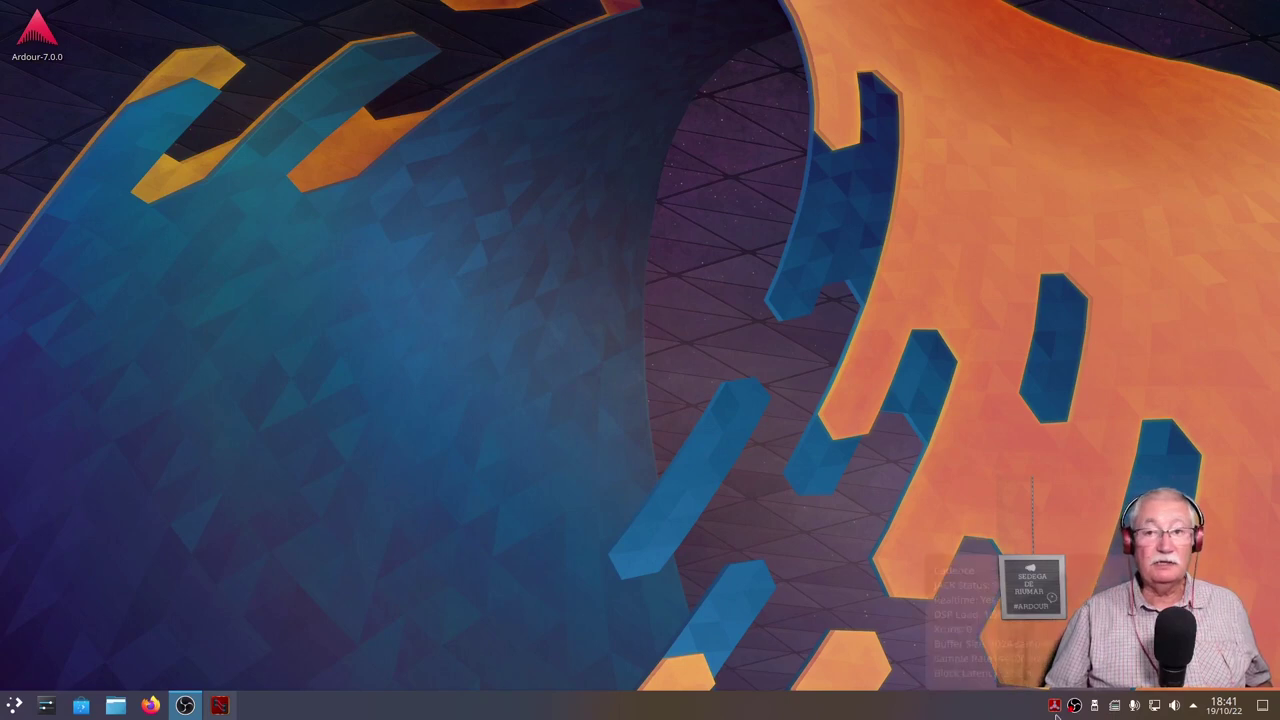
Launch Ardour-7.0.0 from the desktop and continue past the welcome page of its first-run setup.
mouse_move(1056, 714)
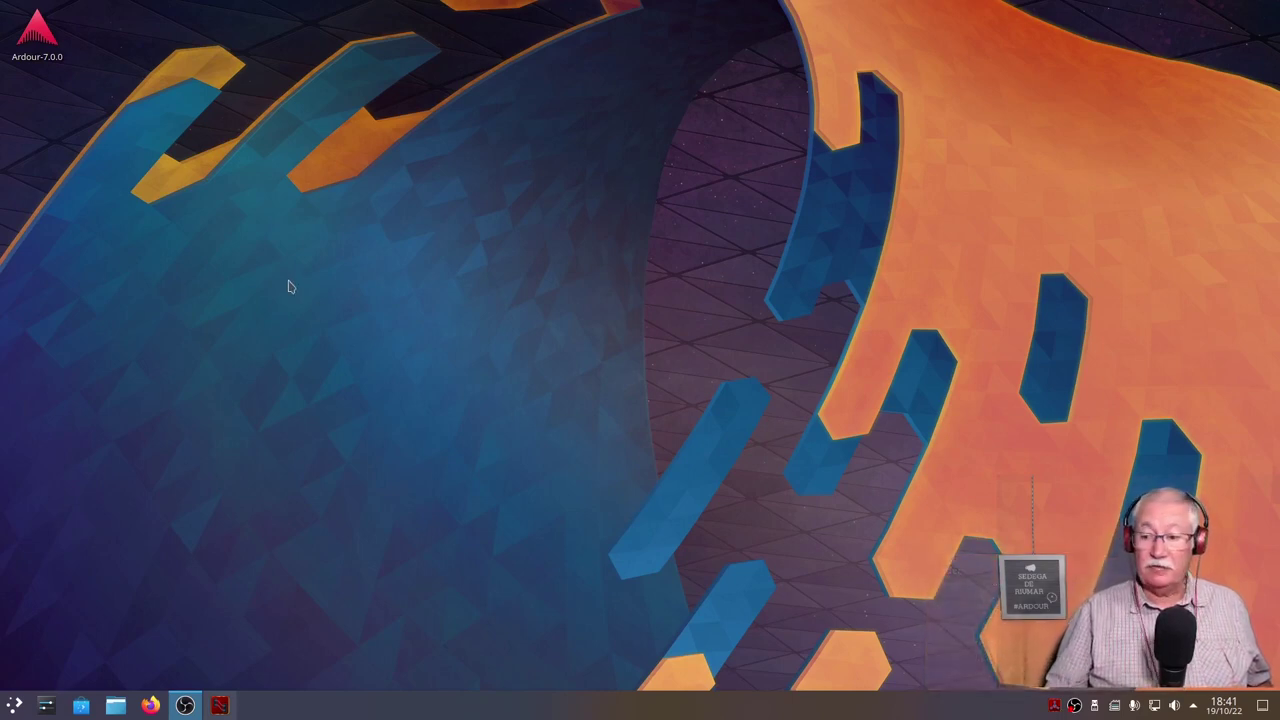
double_click(36, 42)
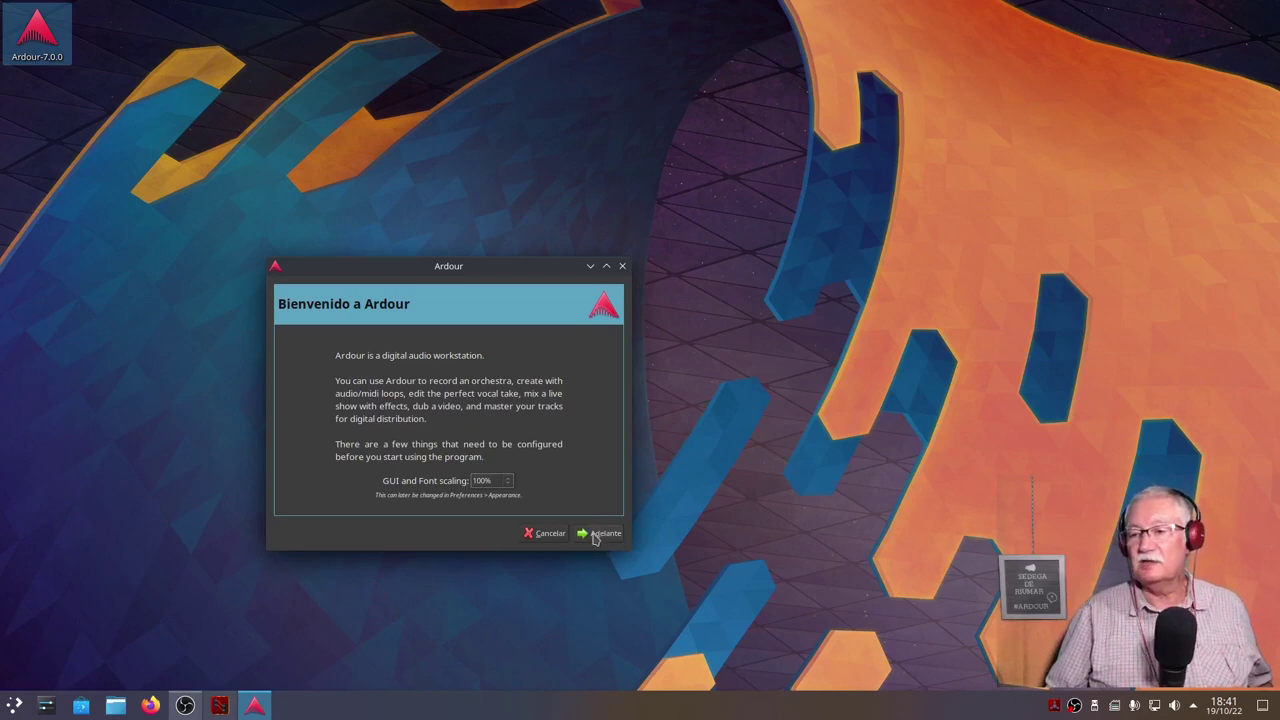
click(594, 536)
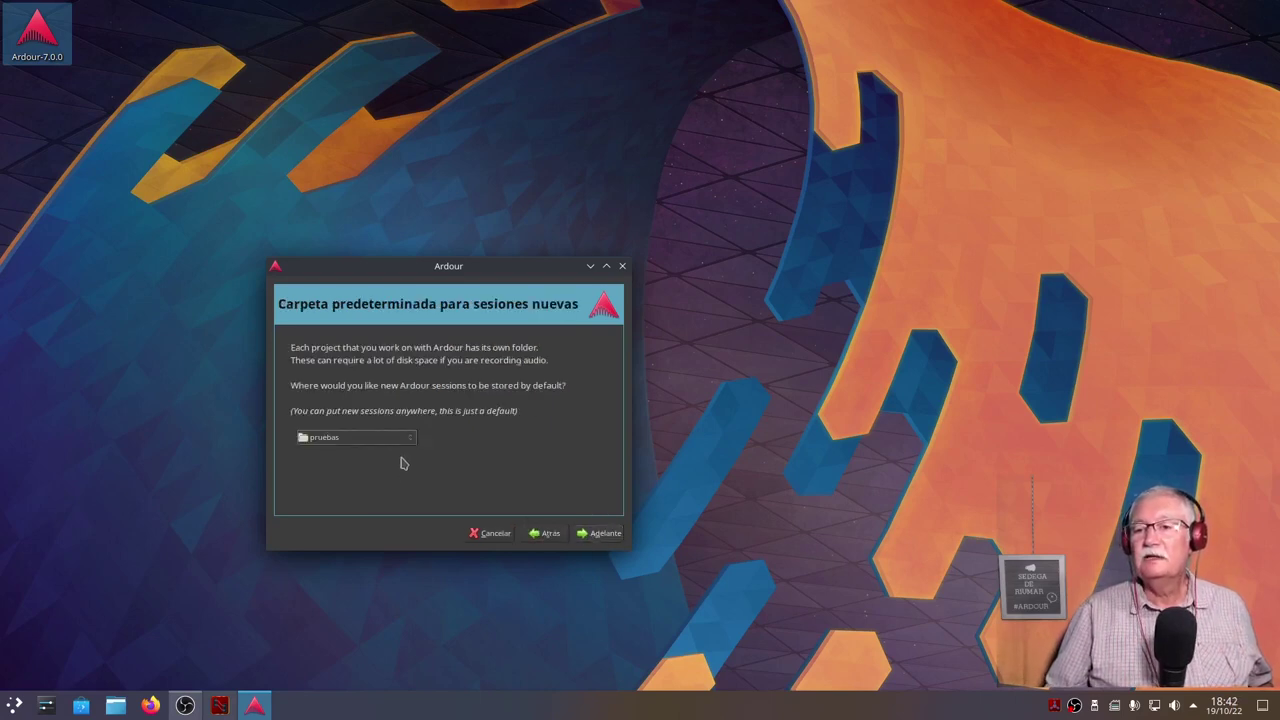
Set the default folder for new Ardour sessions to Ardour projects inside Música, and continue to the final setup page.
click(362, 445)
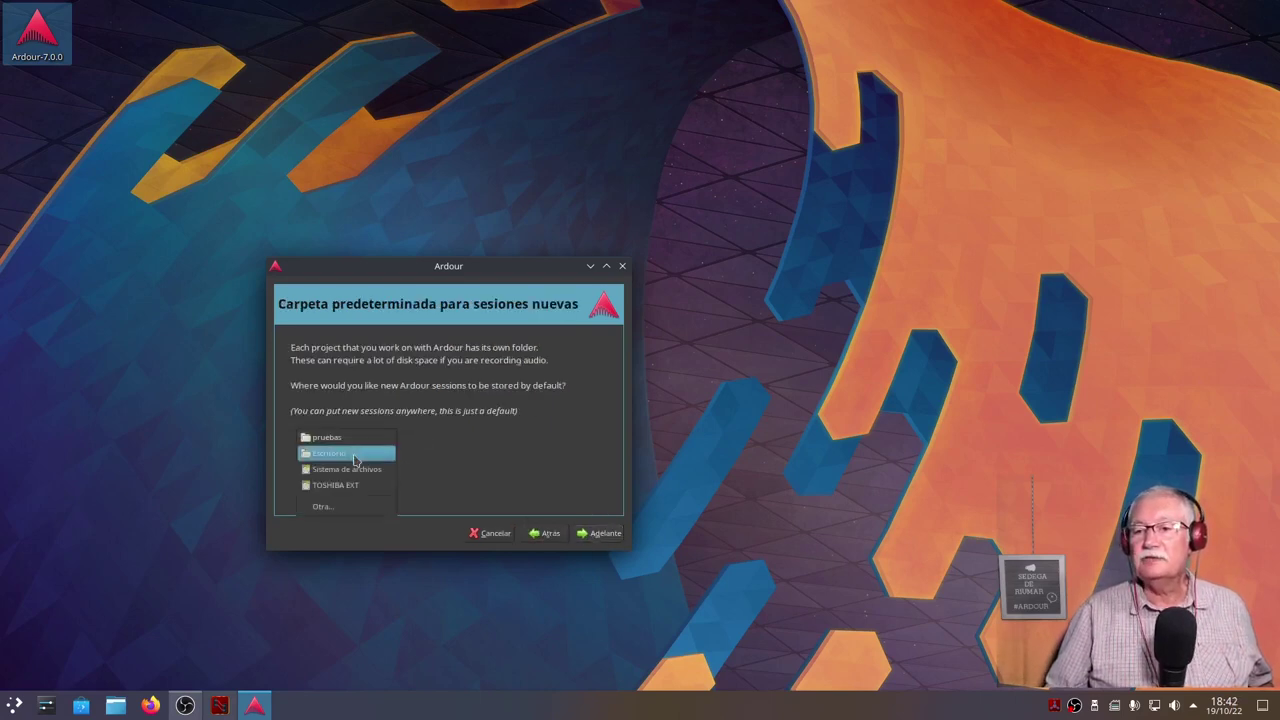
click(319, 507)
click(353, 392)
double_click(350, 393)
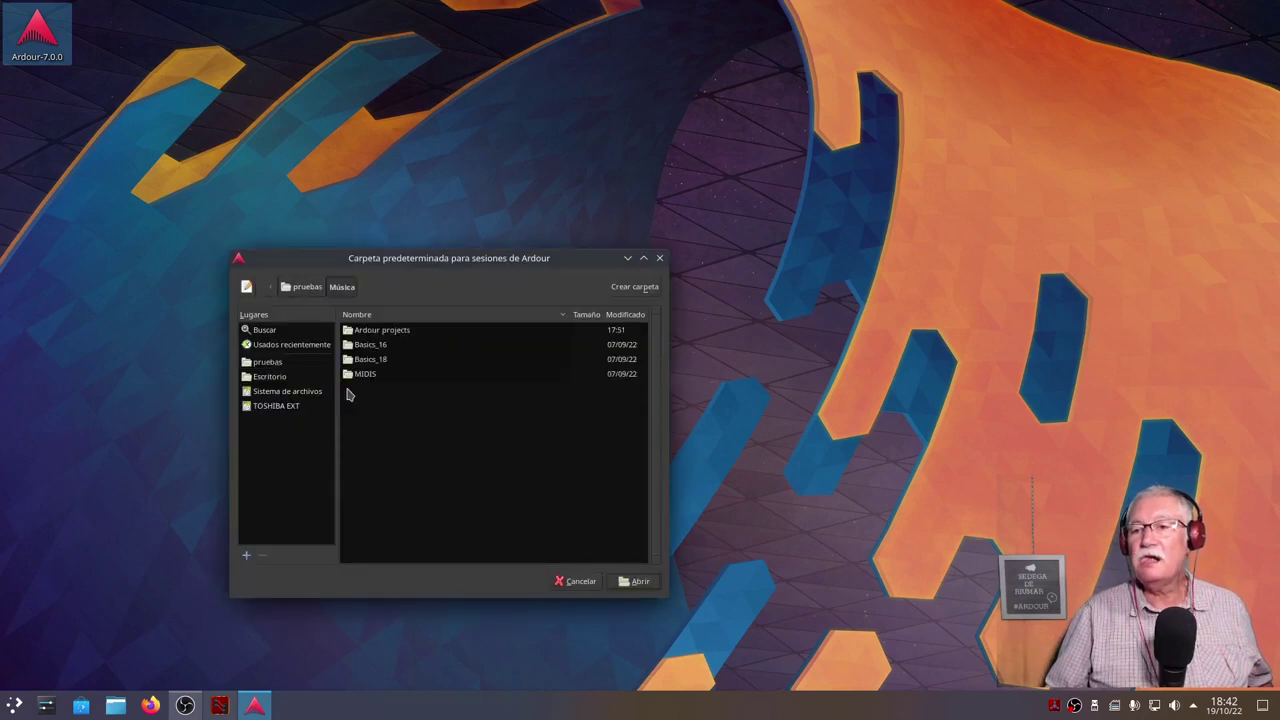
click(396, 331)
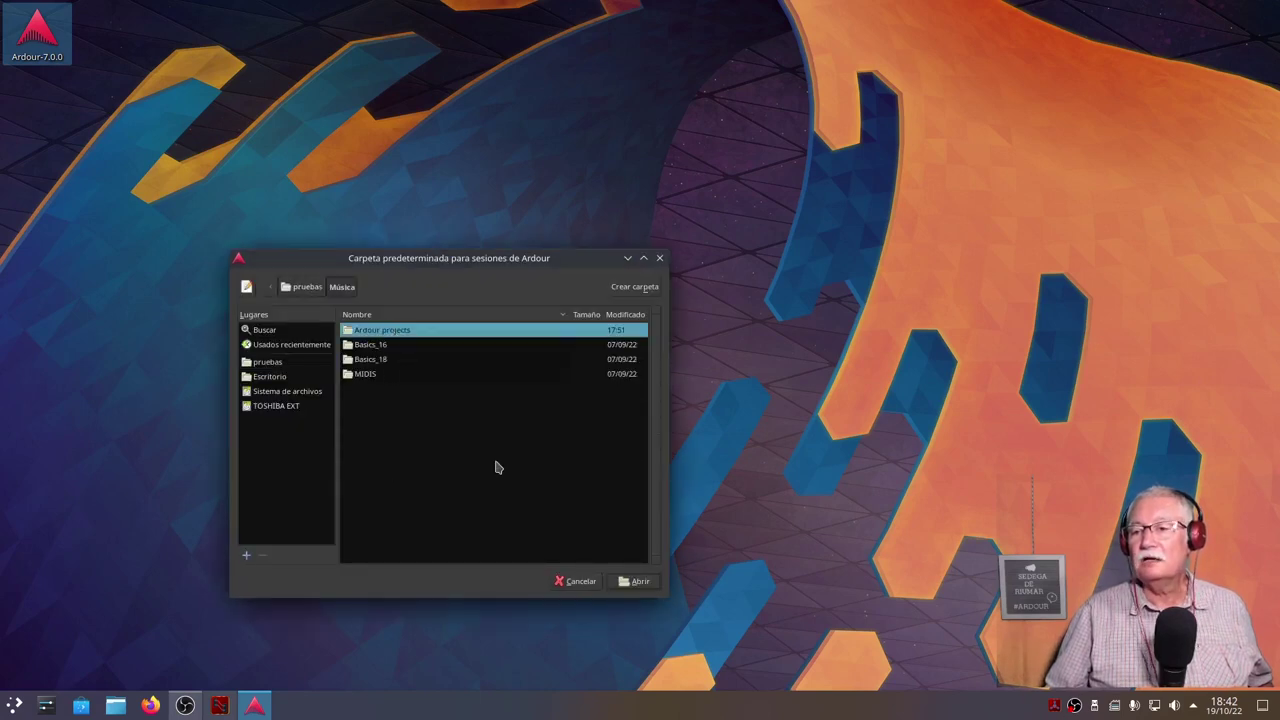
click(634, 581)
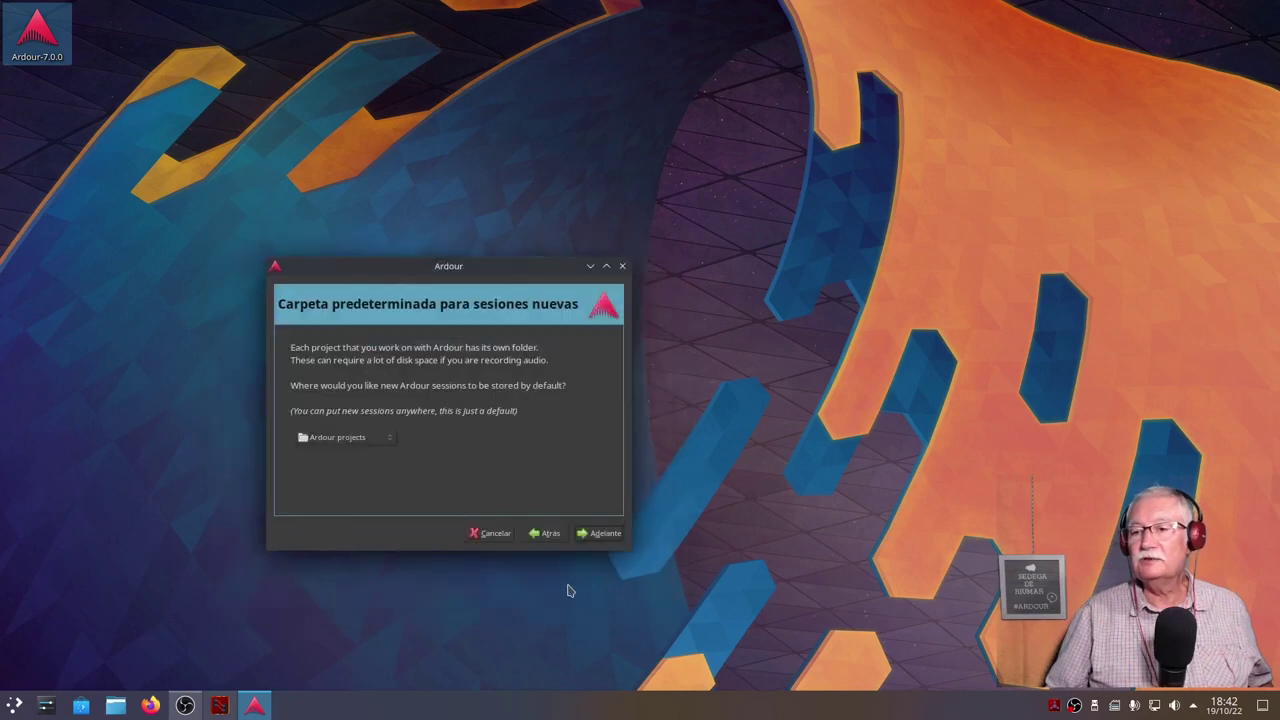
click(603, 535)
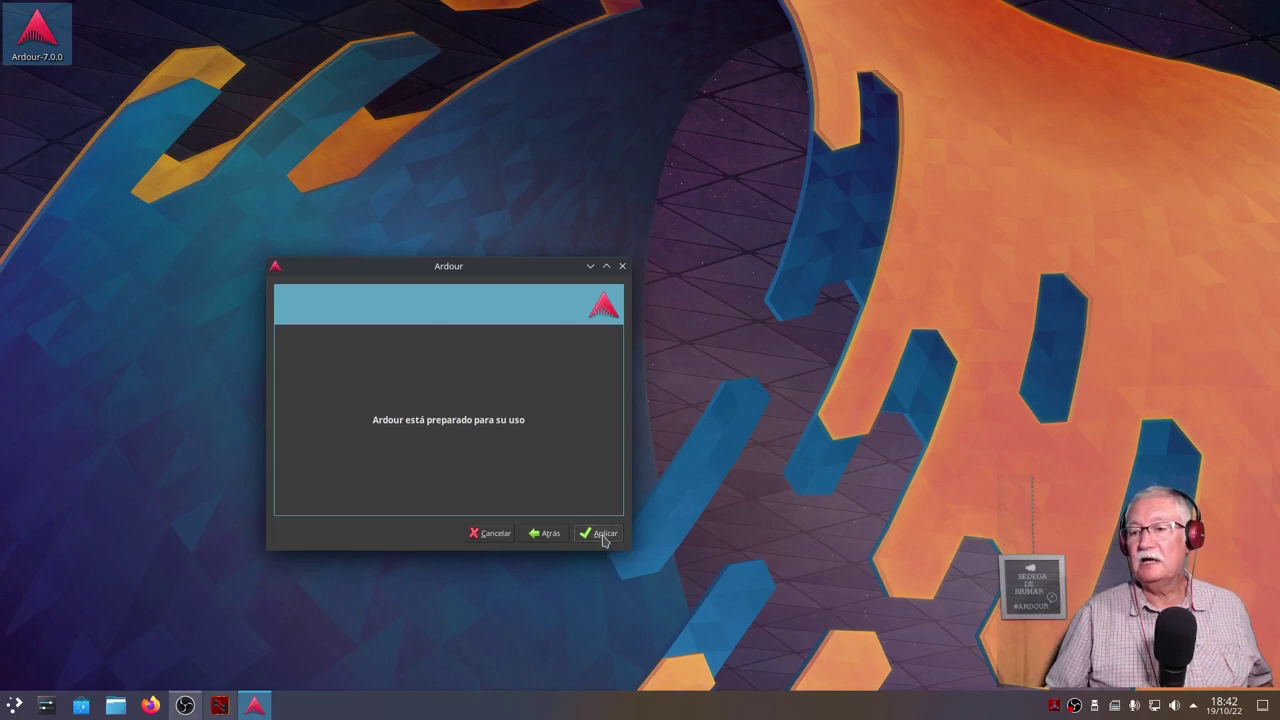
Finish the first-run setup and create a session named Prueba1 from the Empty Template in the Ardour projects folder.
click(603, 534)
drag(80, 186, 395, 236)
drag(510, 560, 392, 560)
text(Prueba1)
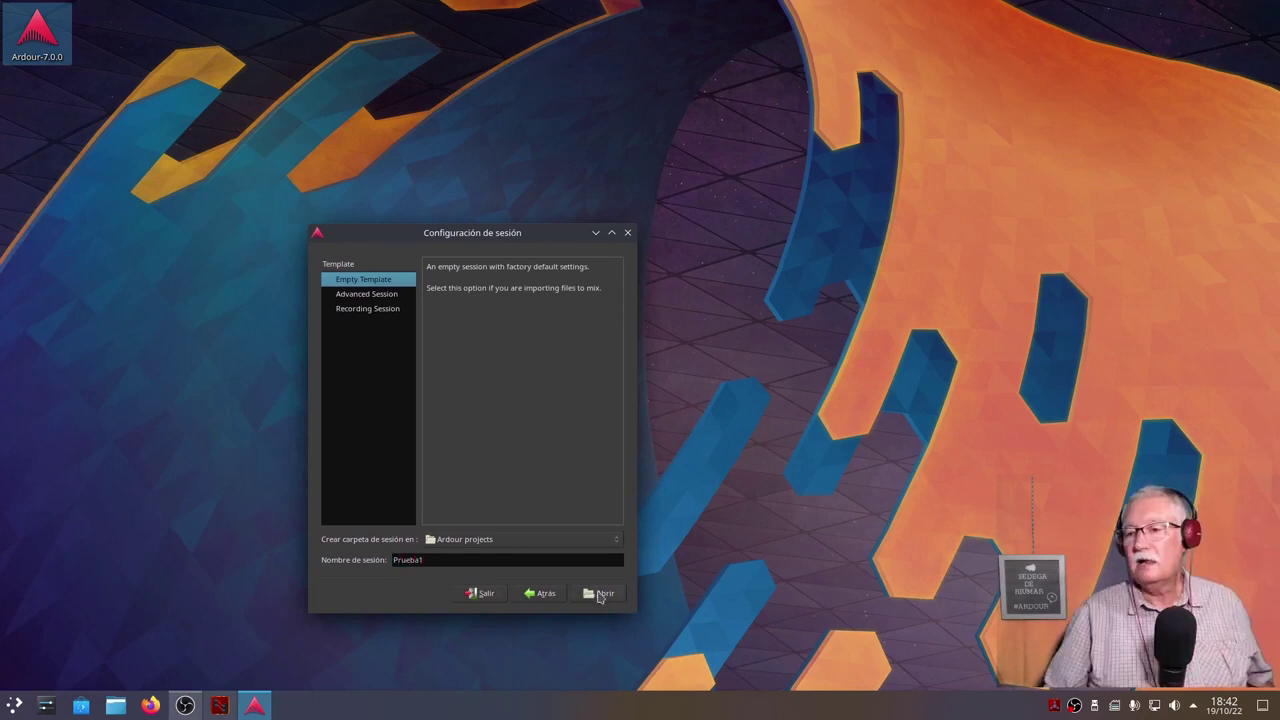
click(601, 595)
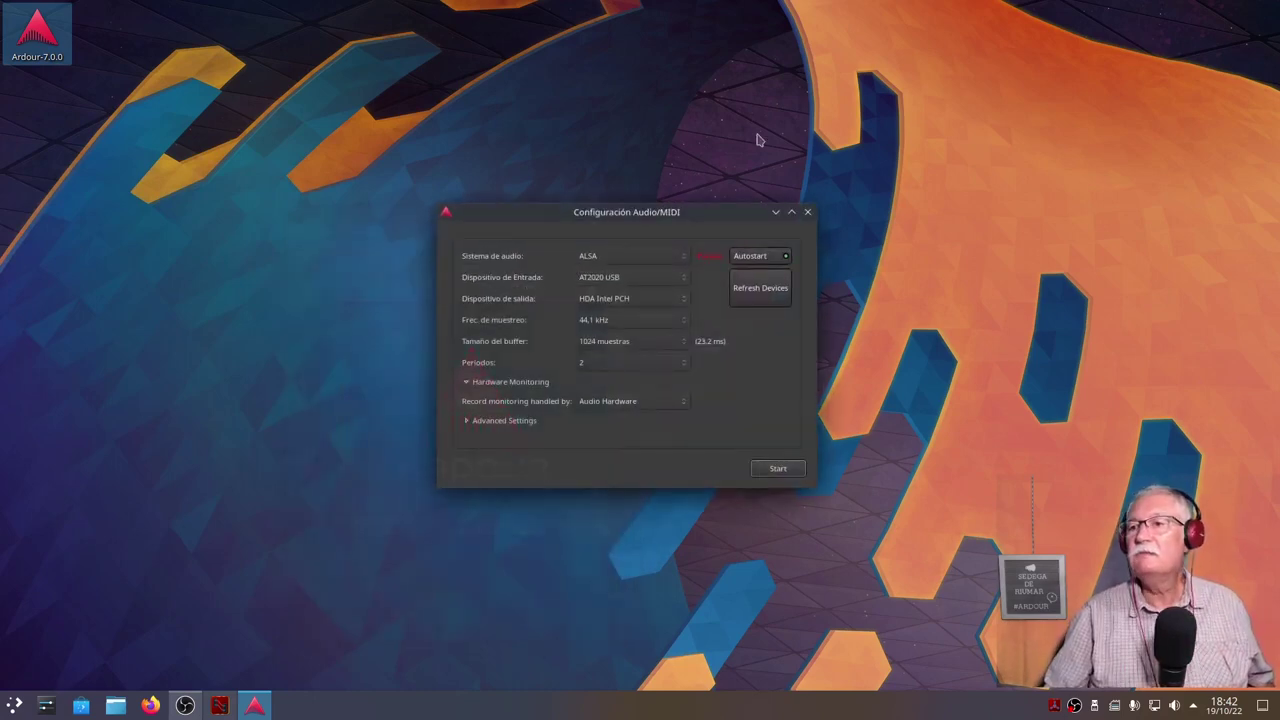
Choose JACK as the audio system in the Audio/MIDI setup and start the audio engine.
drag(594, 213, 466, 168)
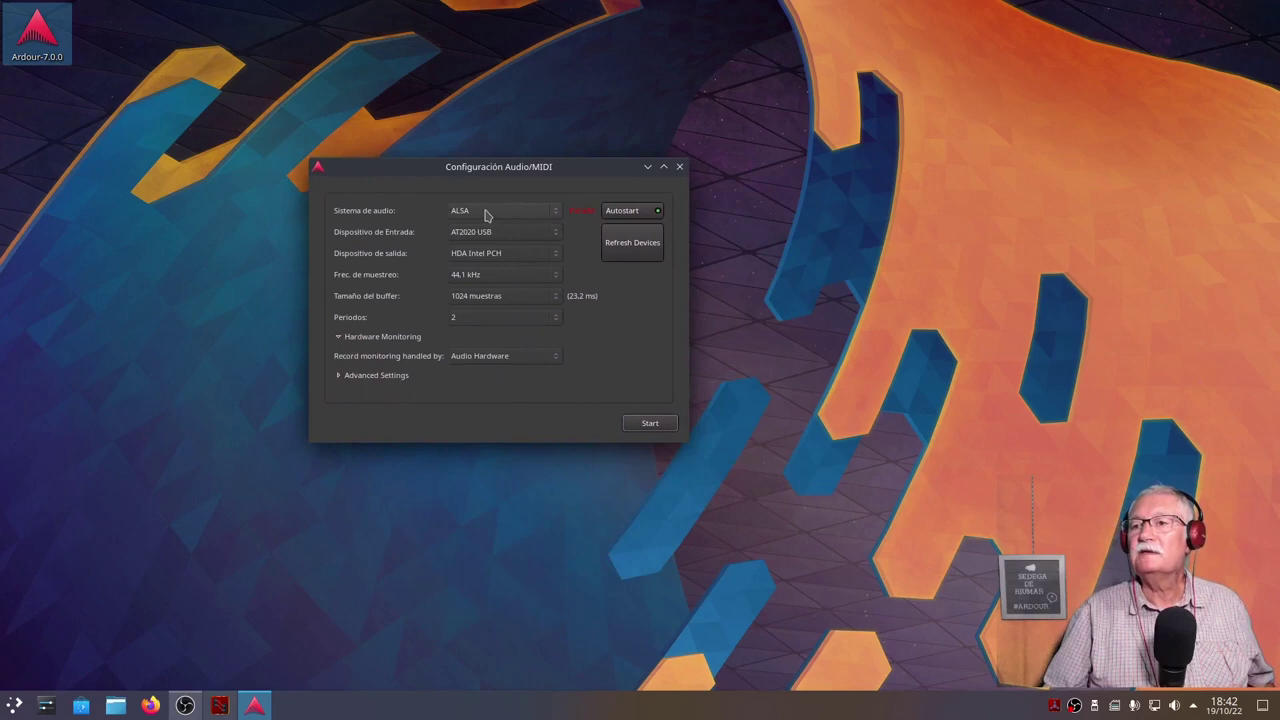
click(485, 214)
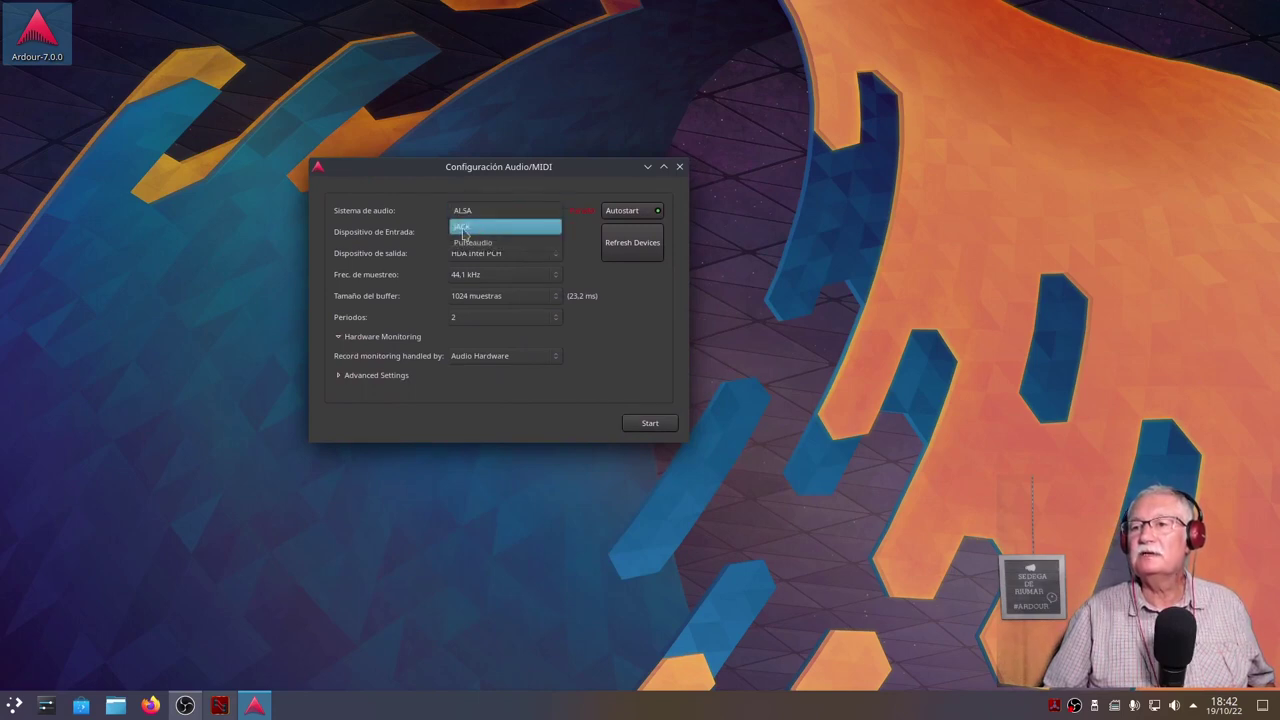
click(462, 233)
click(640, 423)
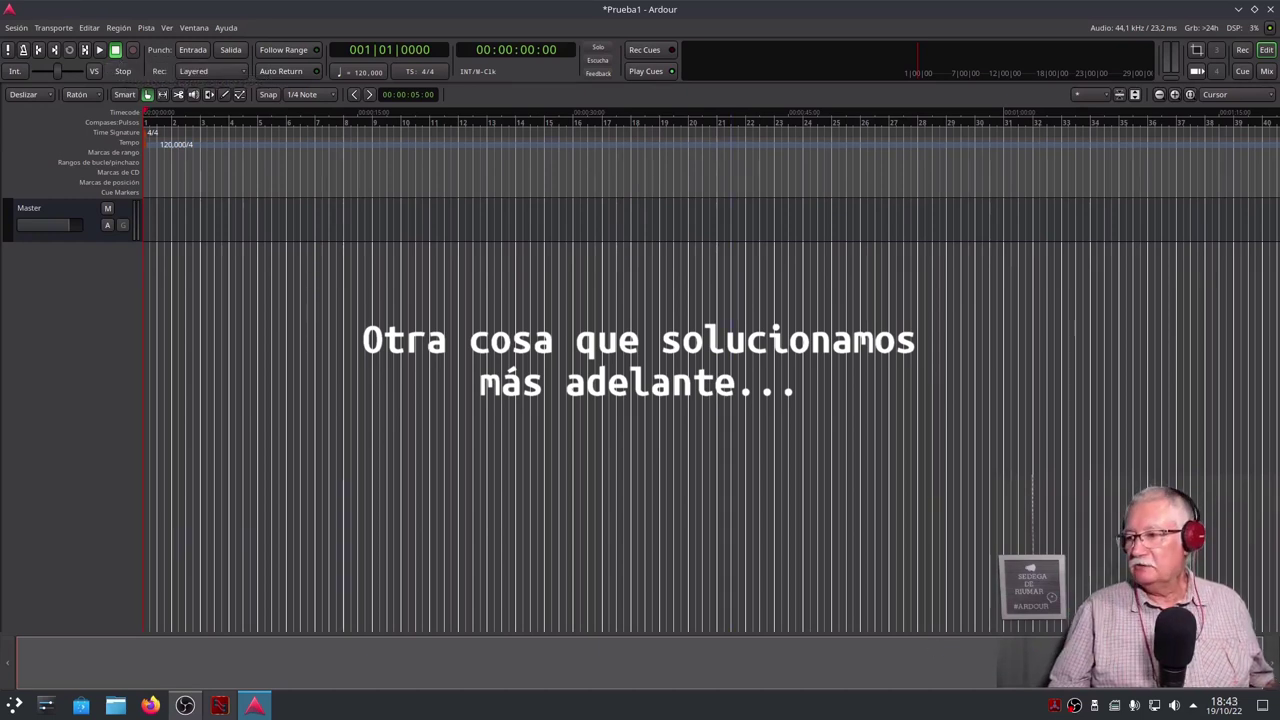
Zoom the timeline in to about the first 14 bars and show the mixer strip in the Editor.
drag(1205, 675, 431, 675)
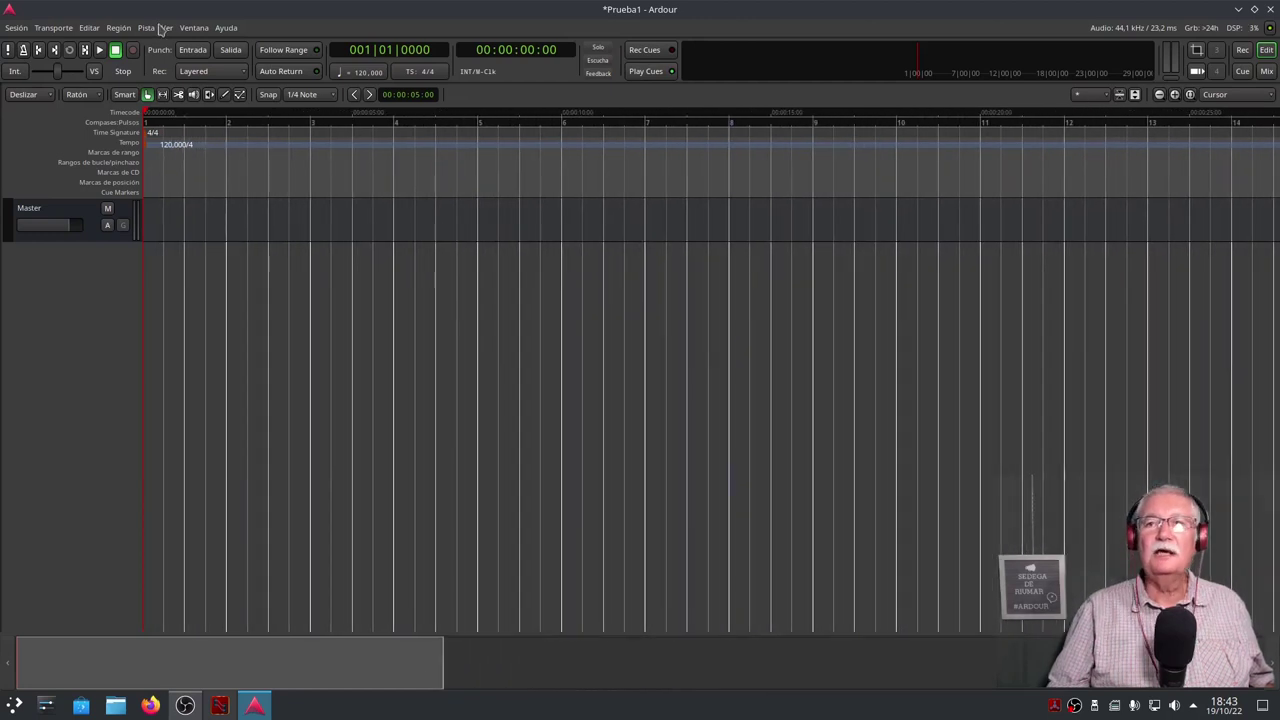
click(146, 28)
mouse_move(167, 28)
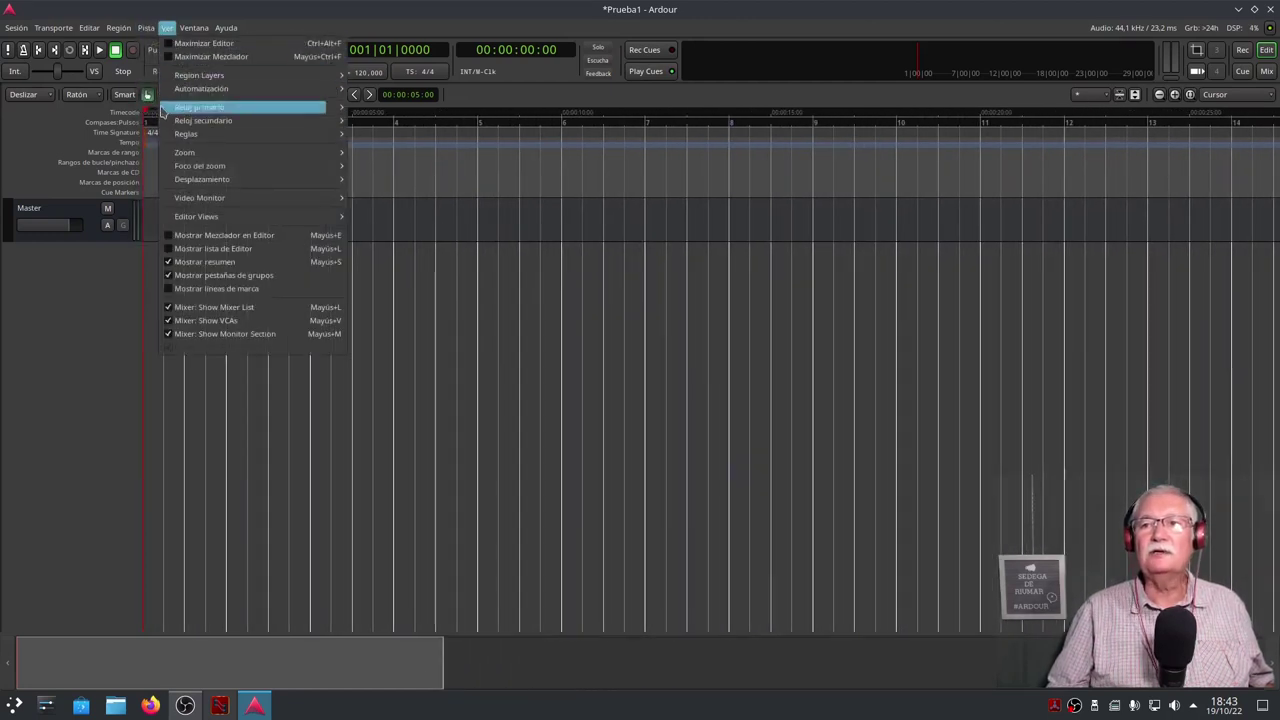
click(176, 241)
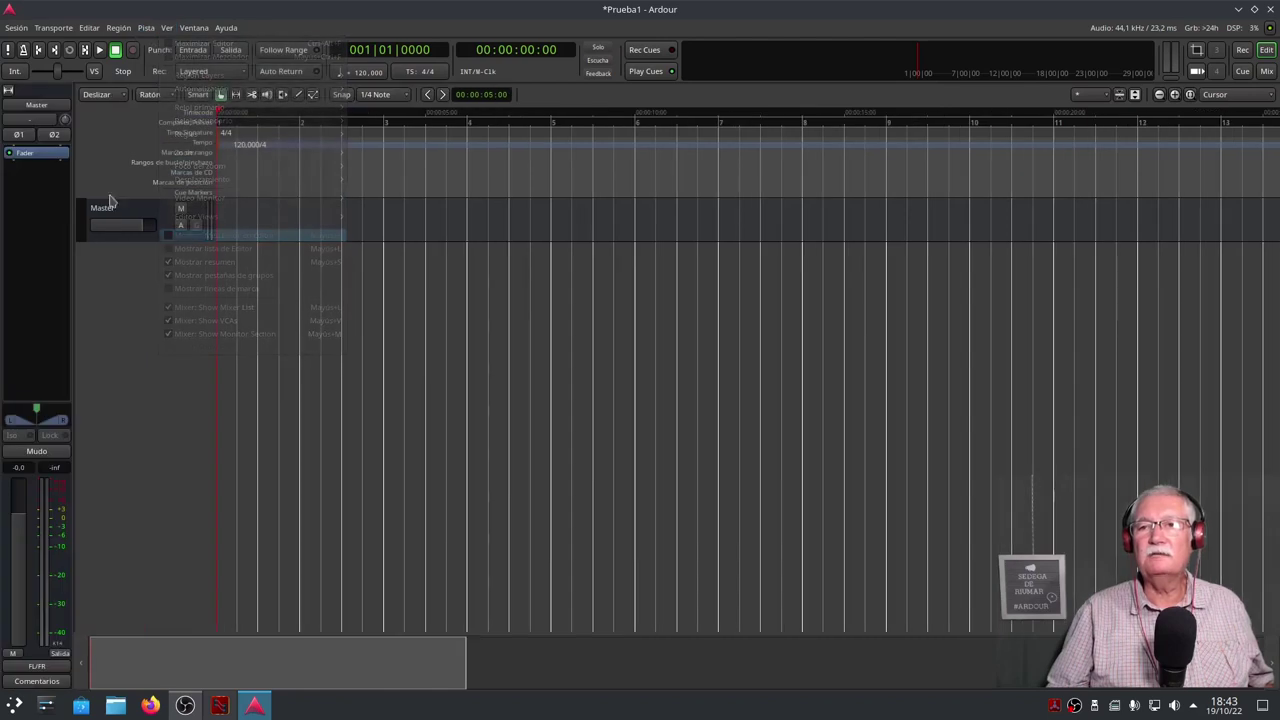
Add one mono audio track named Audio to the session and increase its height.
double_click(133, 303)
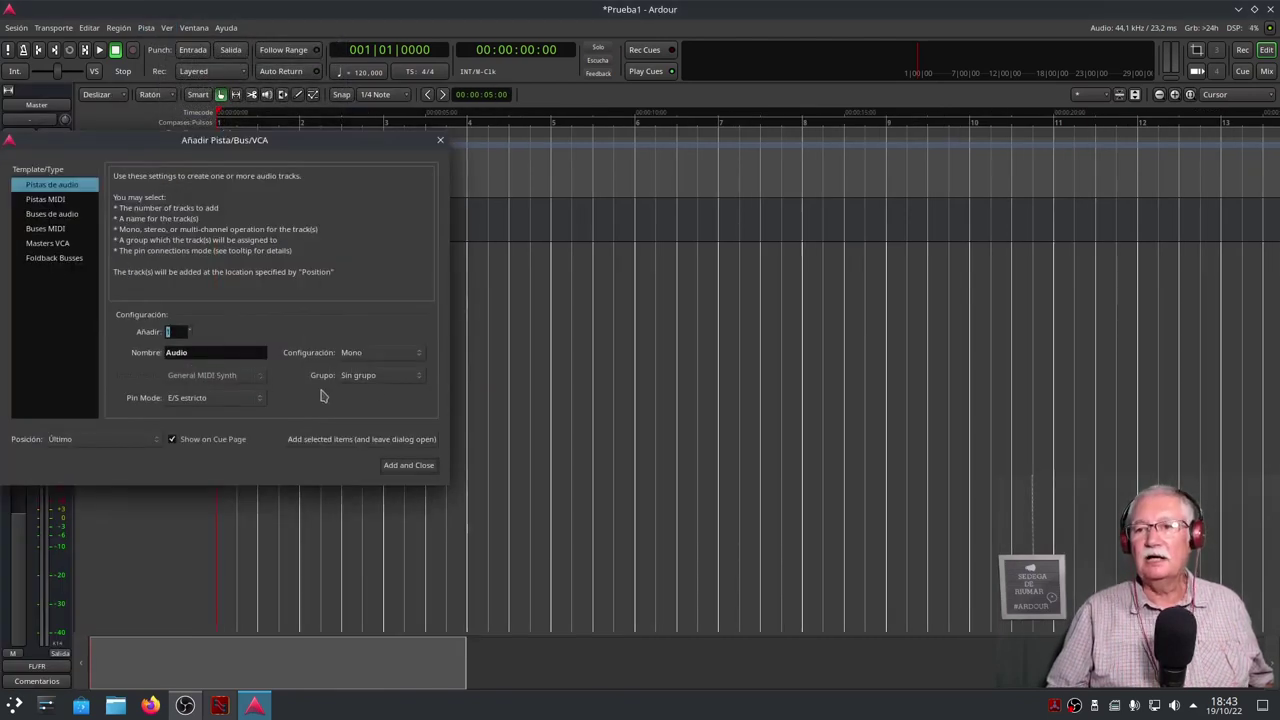
click(410, 466)
drag(157, 283, 145, 344)
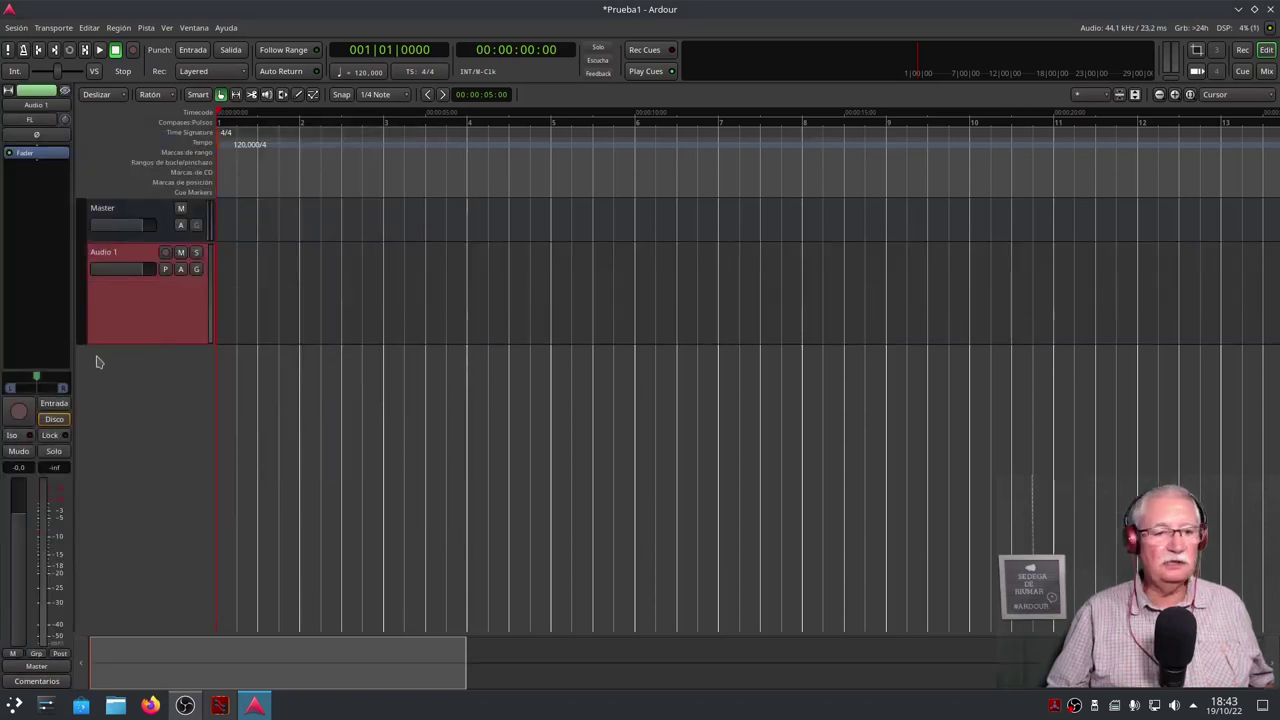
Arm the Audio 1 track and record a voice take of about 8 seconds from the session start.
click(165, 252)
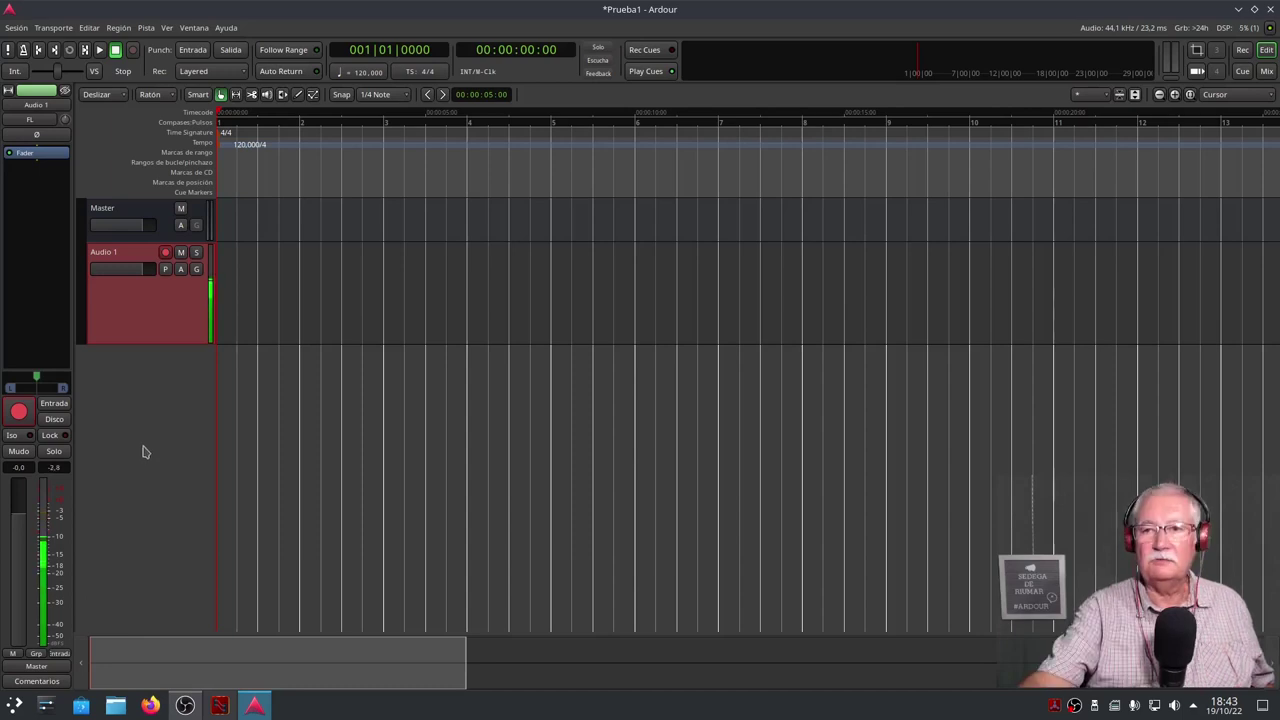
key(shift+r)
key(space)
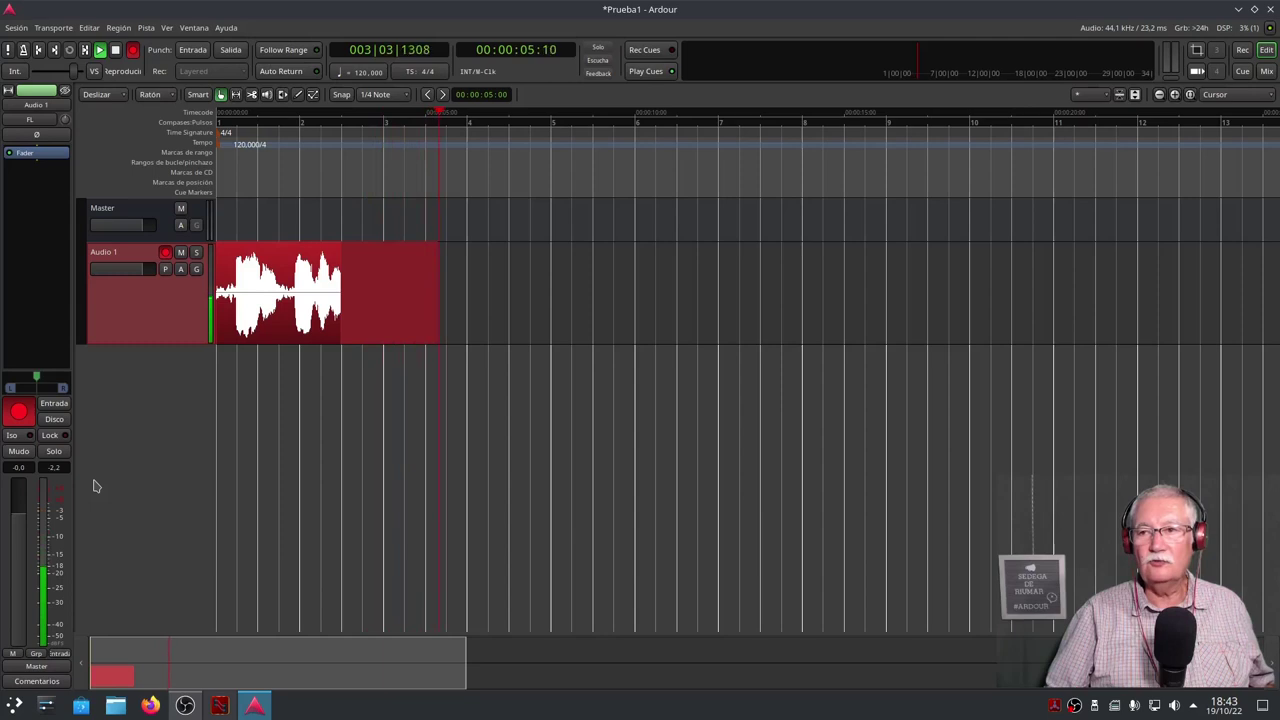
click(115, 49)
Play the recorded take back from the session start, stop at its end, and disarm the Audio 1 track.
click(38, 50)
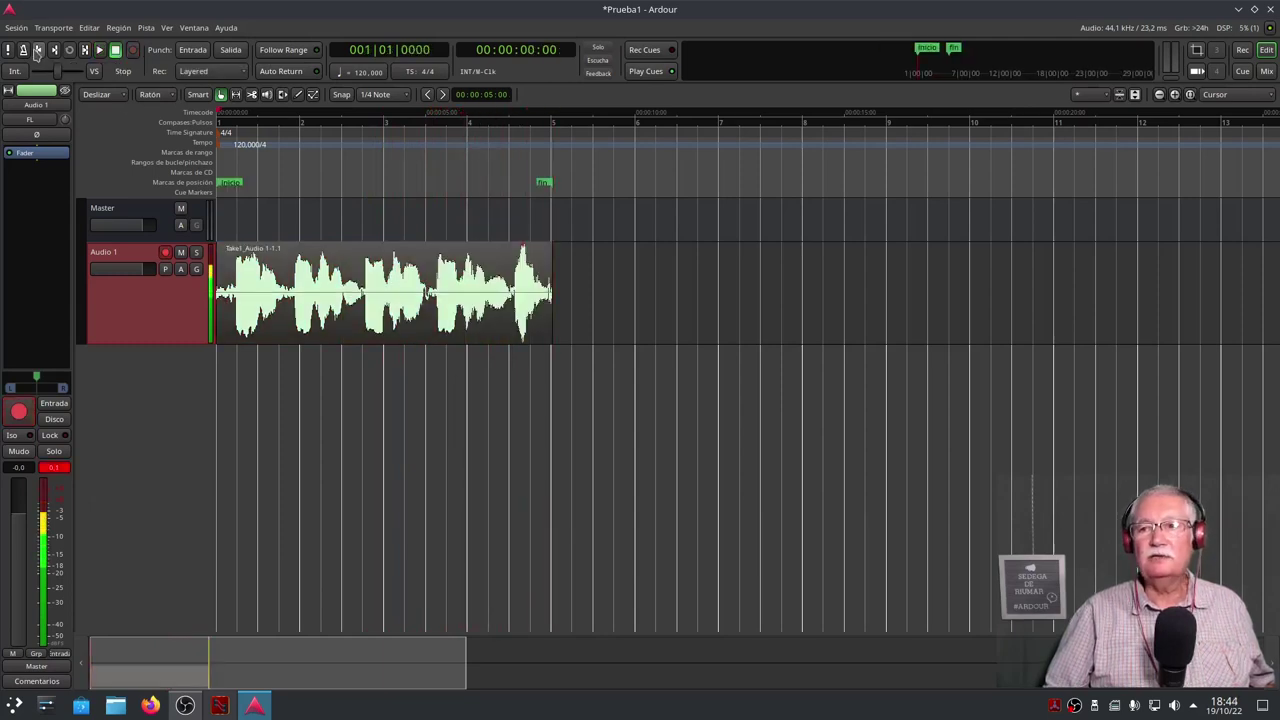
click(99, 51)
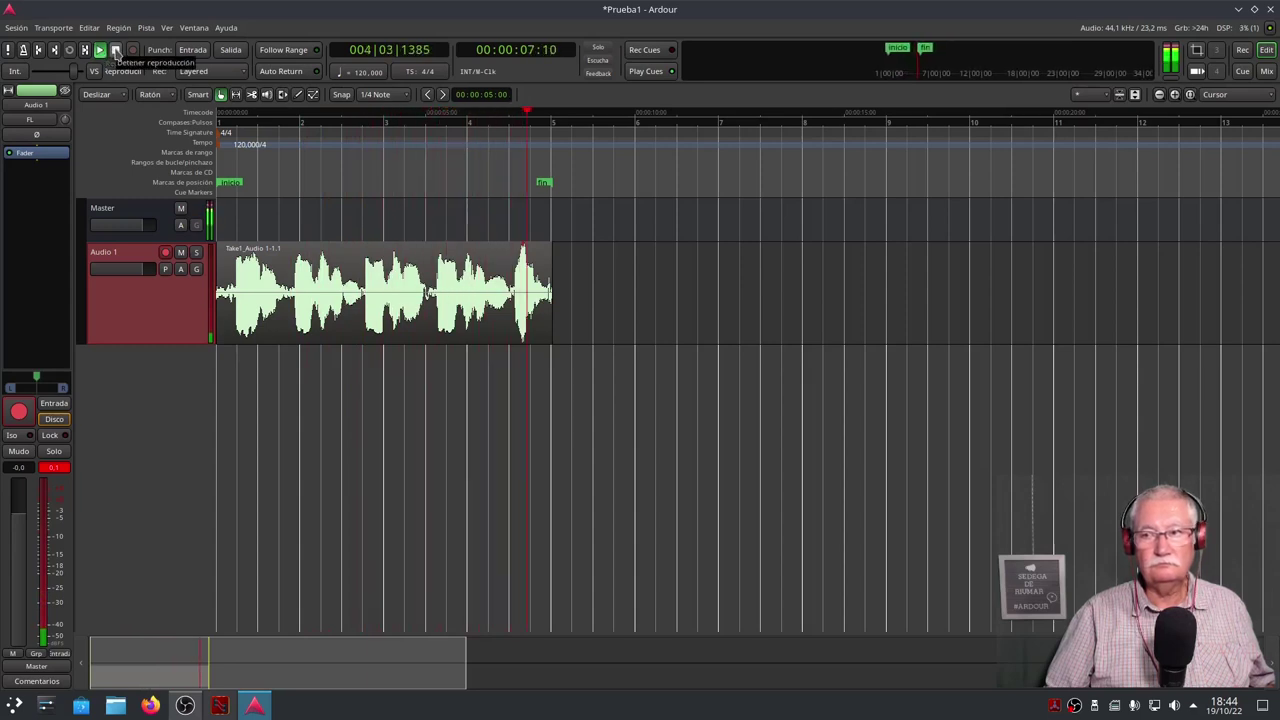
click(116, 51)
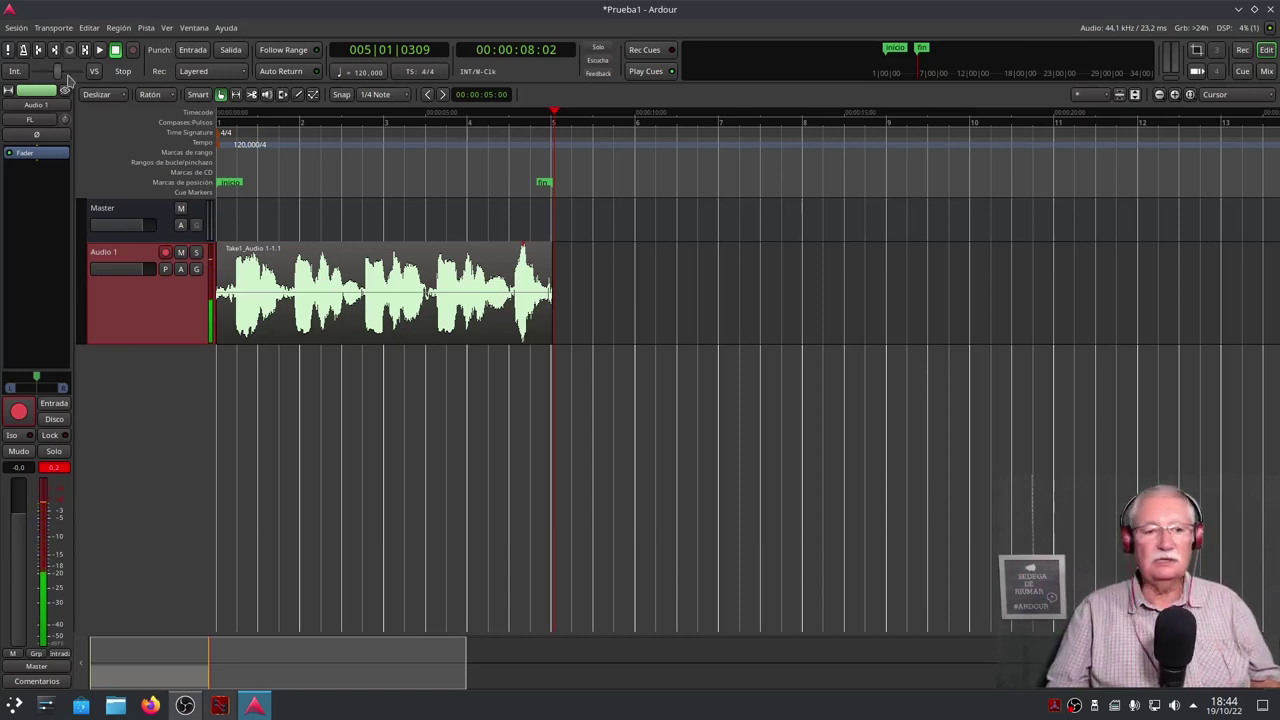
key(shift+b)
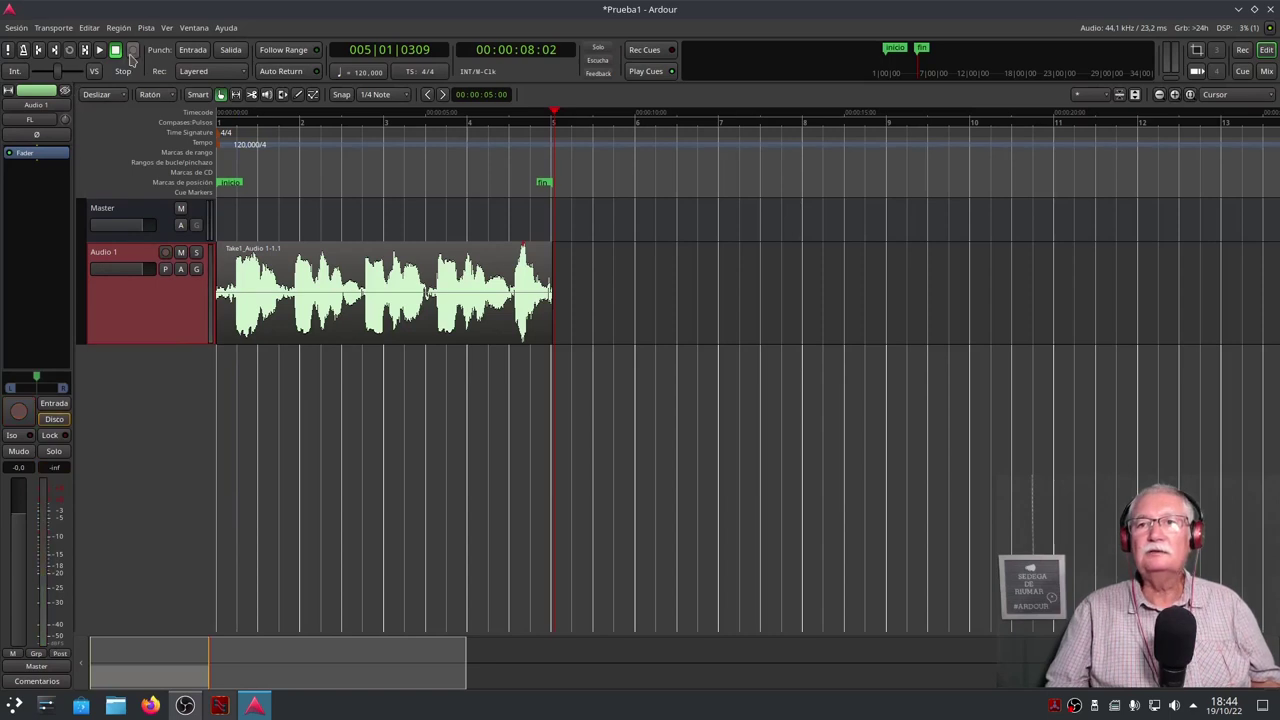
Add one MIDI track that uses the General MIDI Synth instrument.
double_click(135, 425)
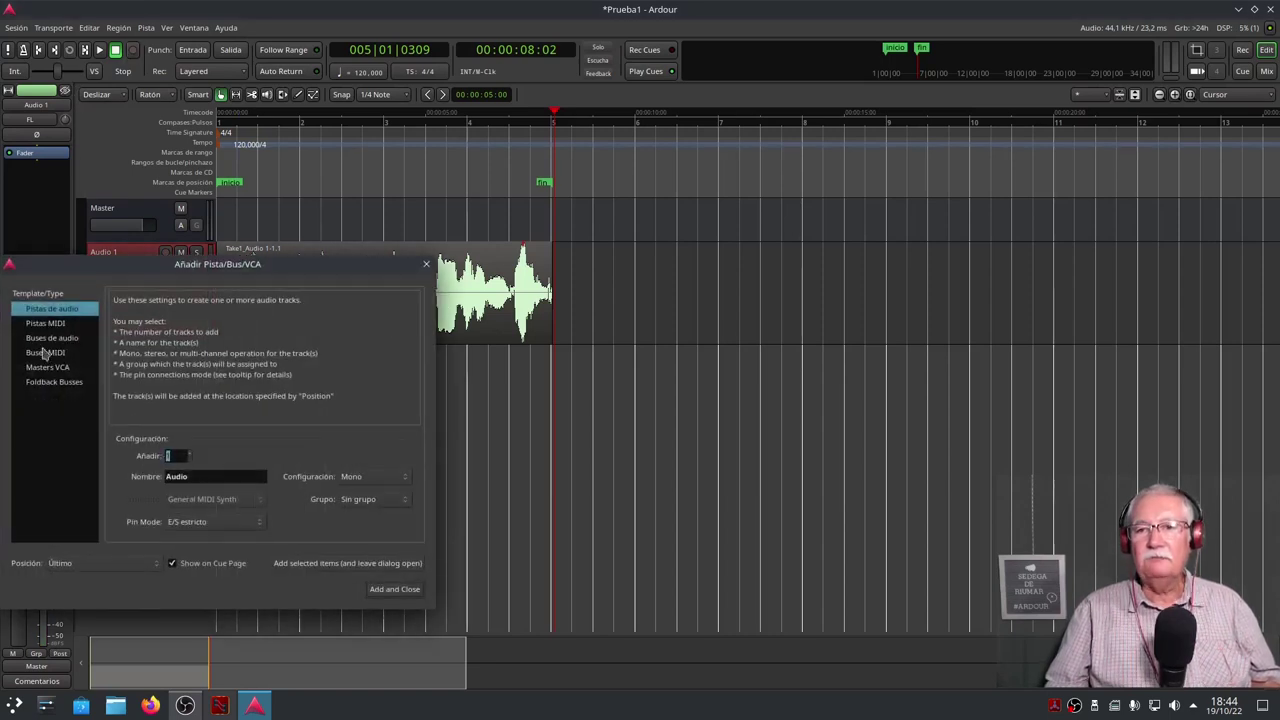
click(50, 325)
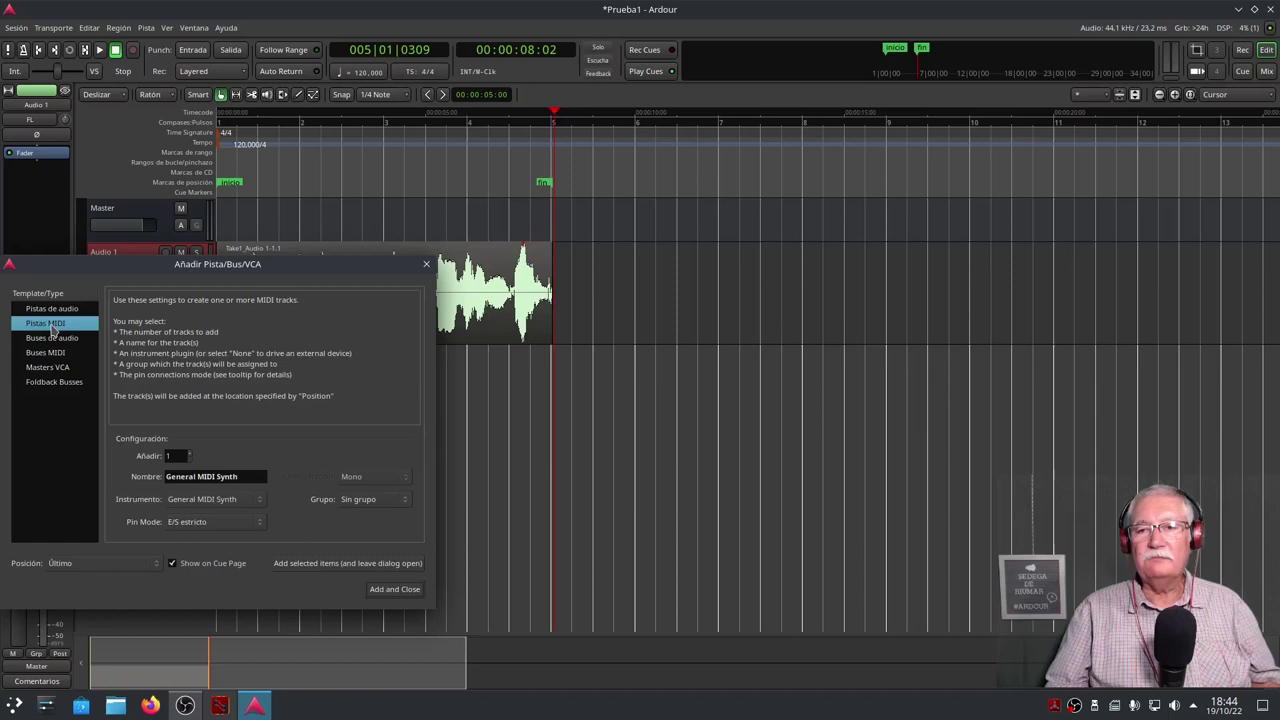
click(391, 592)
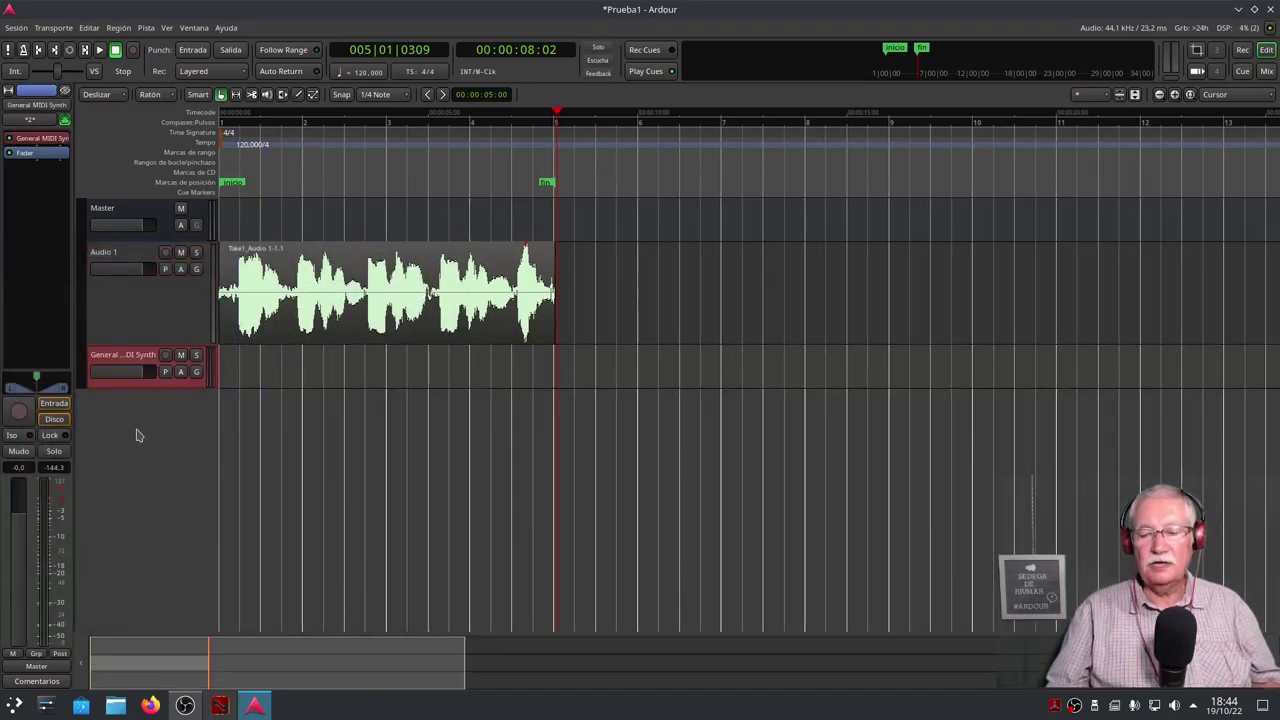
Check which instruments are available for a new MIDI track, without adding one.
double_click(140, 436)
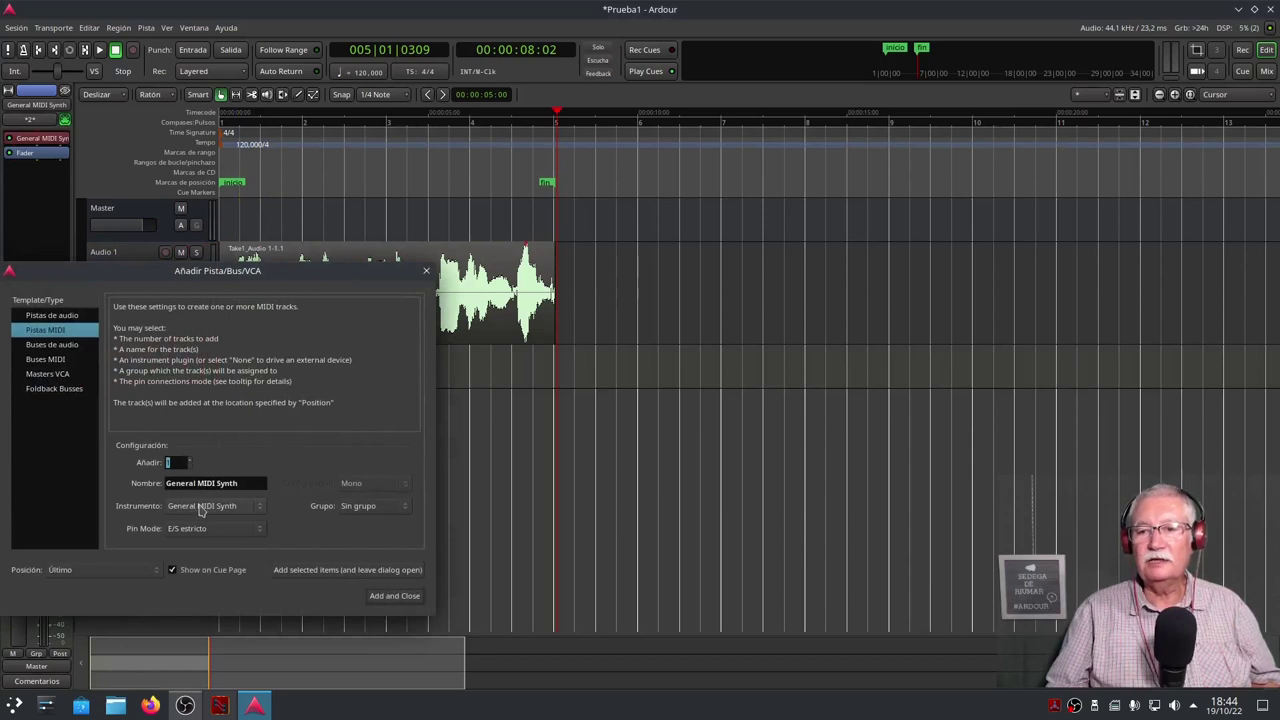
click(203, 507)
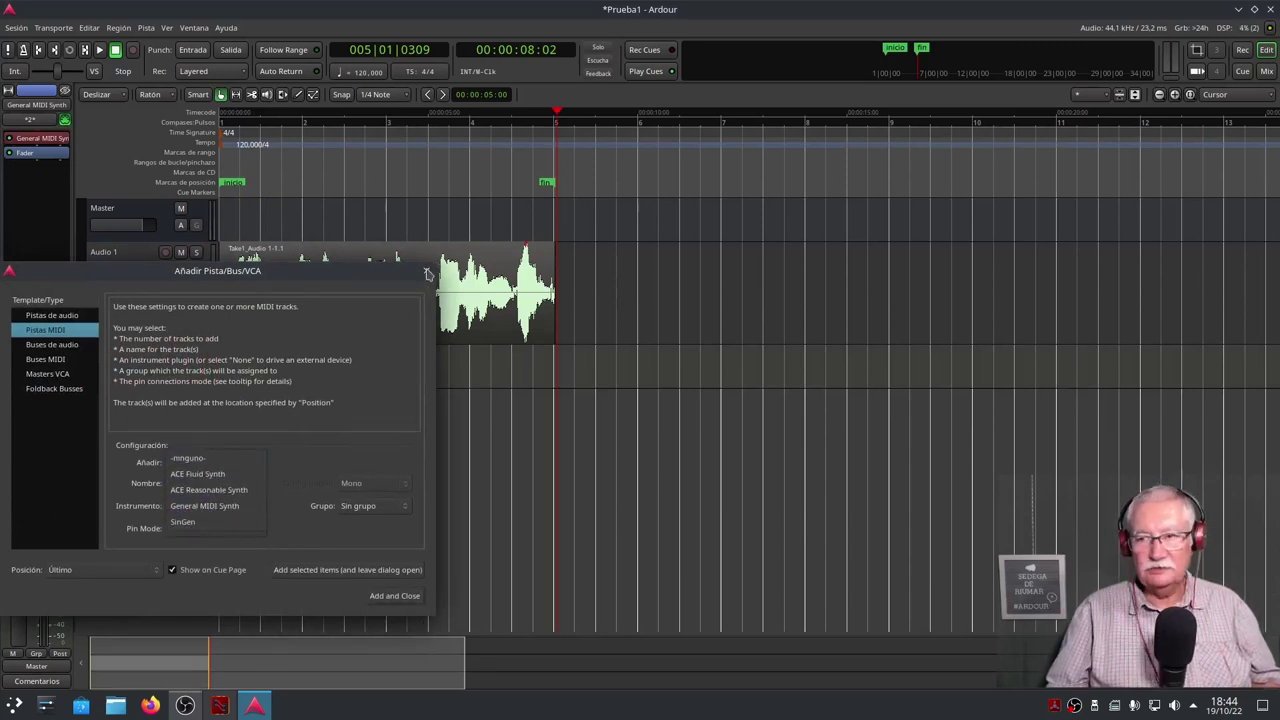
click(427, 271)
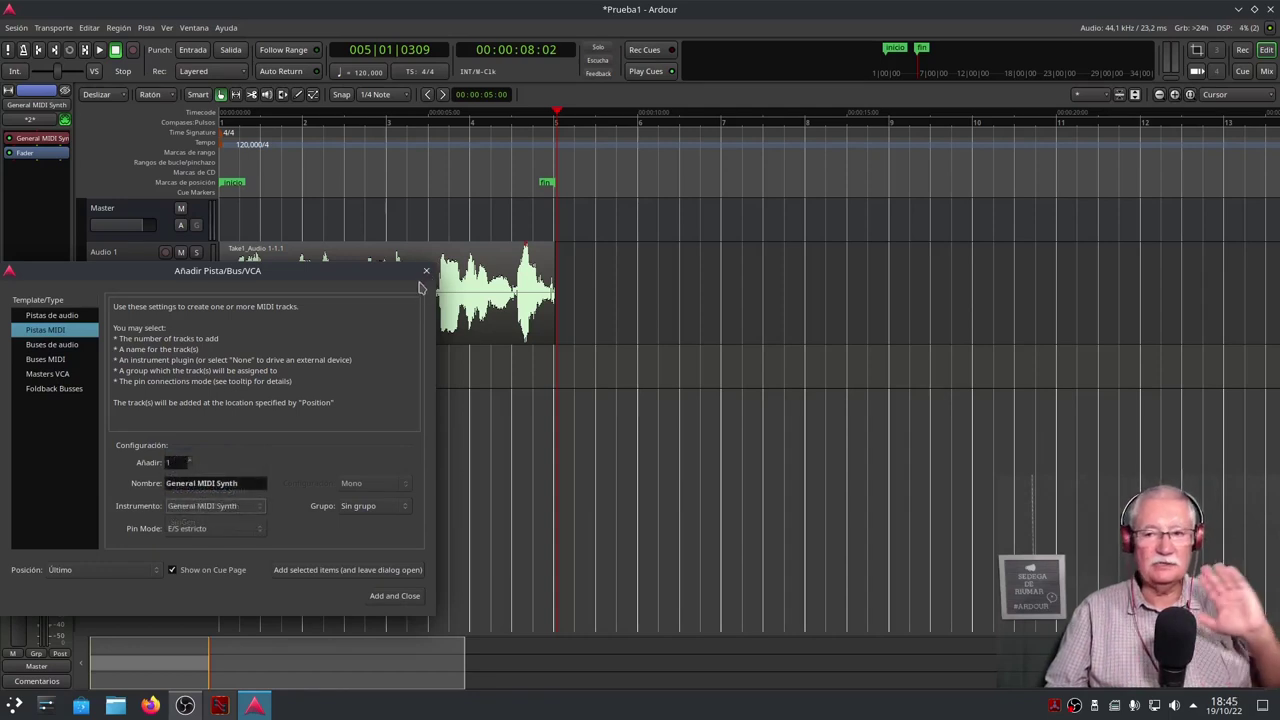
click(426, 271)
Increase the General MIDI Synth track's height and audition several notes in its patch selector.
drag(157, 387, 151, 537)
right_click(145, 463)
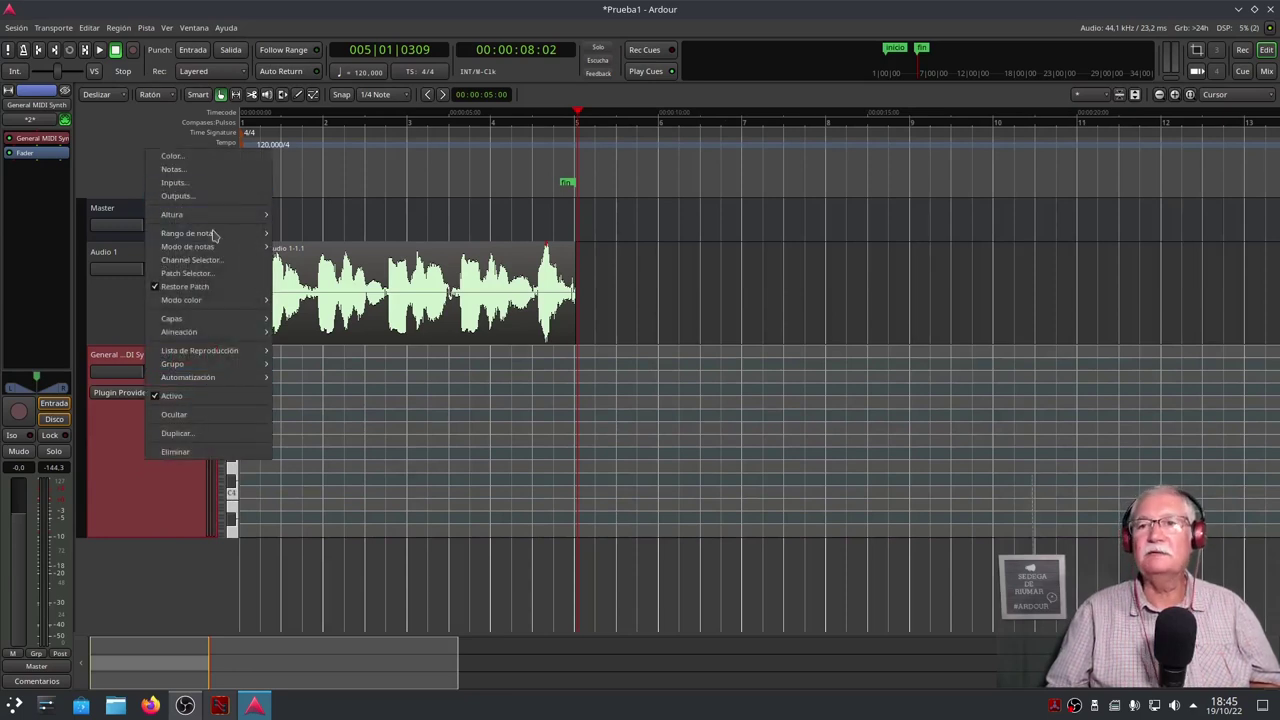
click(190, 273)
click(349, 285)
click(282, 450)
click(294, 450)
click(306, 450)
click(314, 450)
mouse_move(314, 450)
mouse_down()
mouse_move(370, 449)
mouse_move(312, 451)
mouse_up()
click(613, 102)
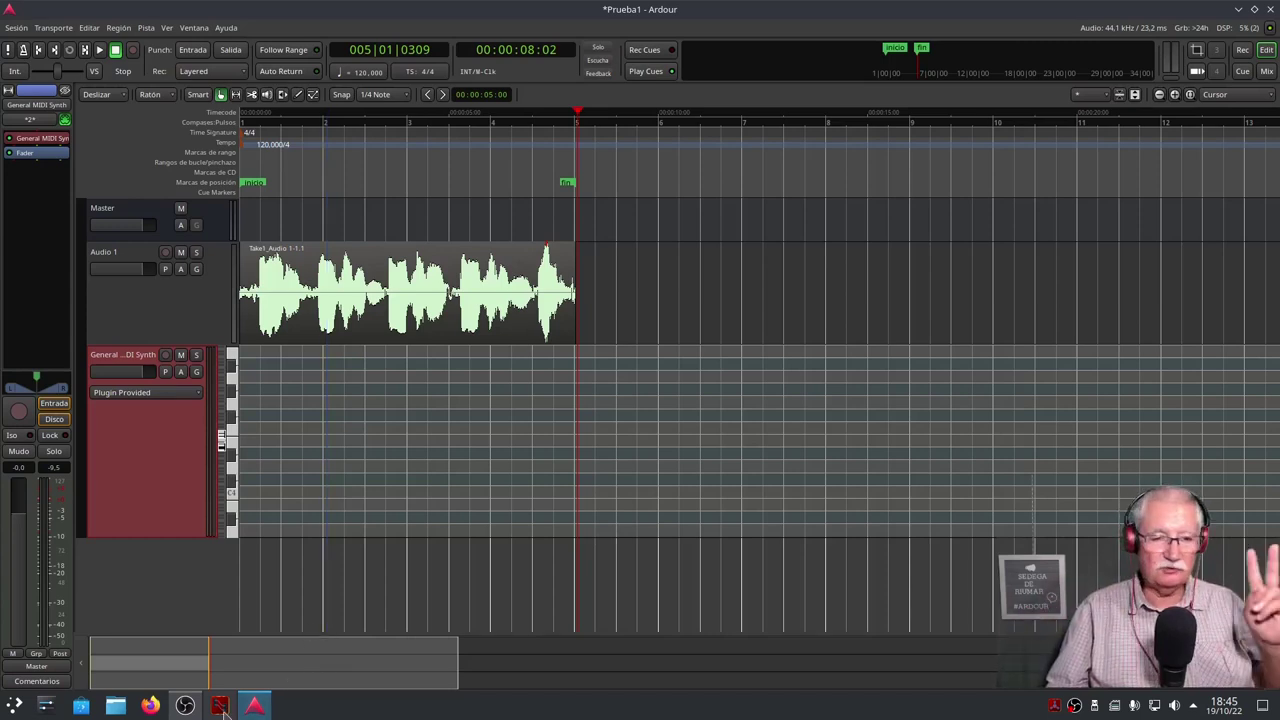
Switch to Cadence and set the CPU scaling governor to performance.
mouse_move(222, 707)
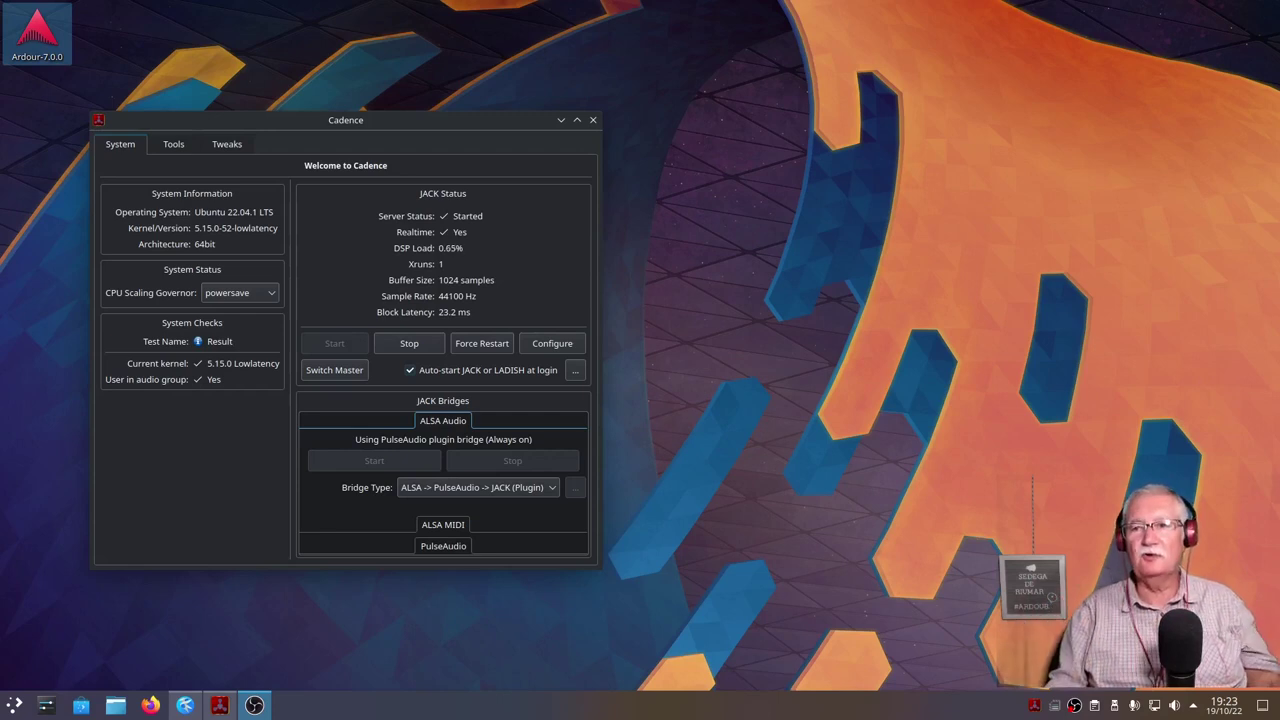
drag(306, 123, 525, 147)
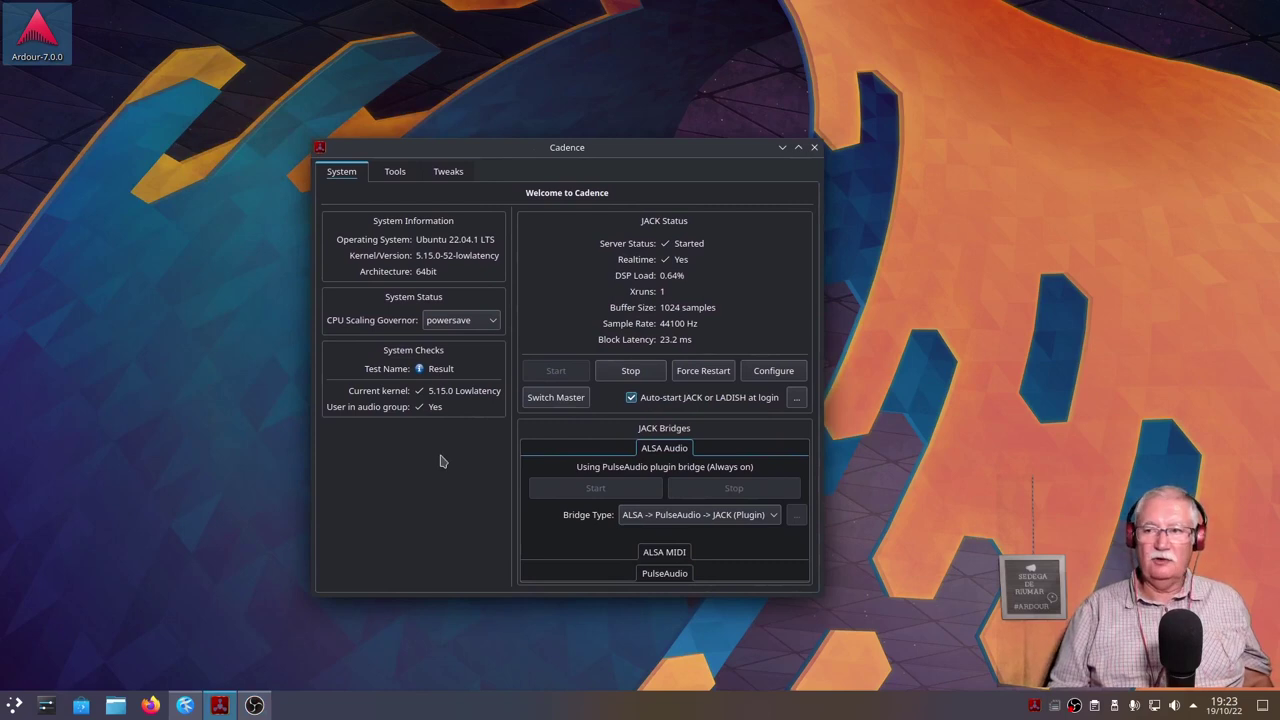
click(460, 322)
click(463, 340)
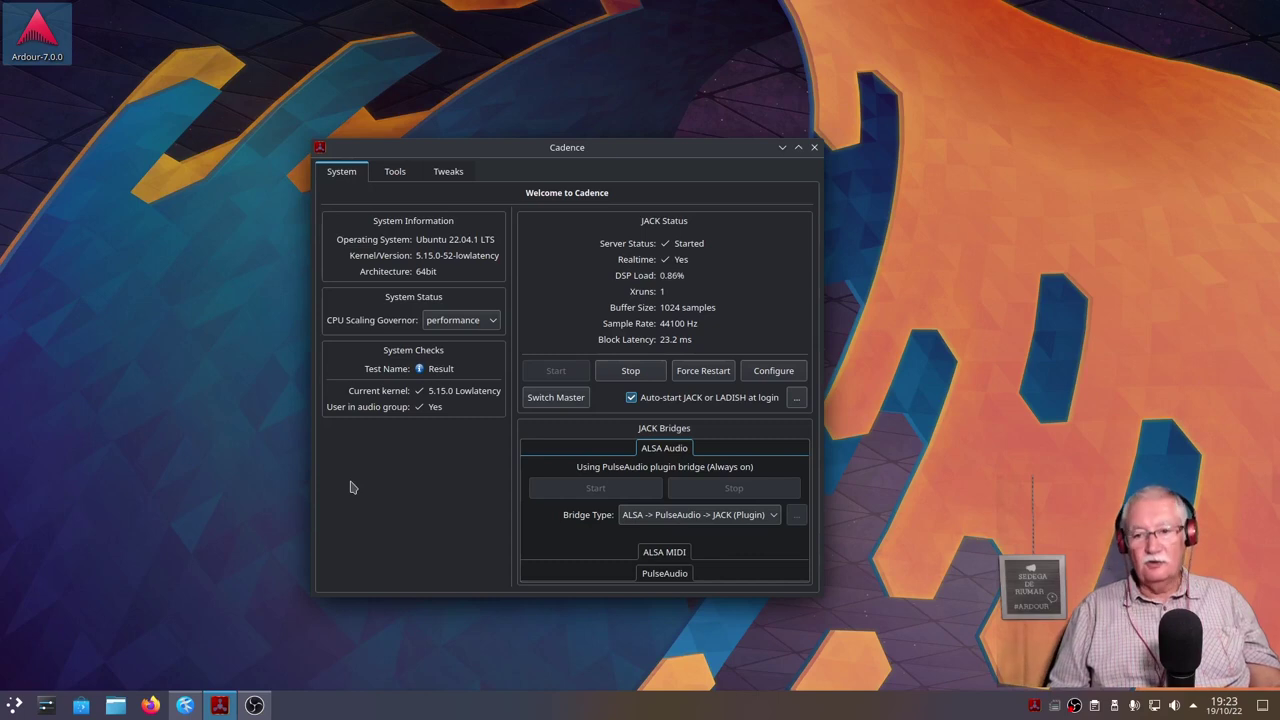
Open a Konsole terminal, enlarge its window to about 184 x 44 characters, and increase the text size by three levels.
click(116, 705)
click(270, 478)
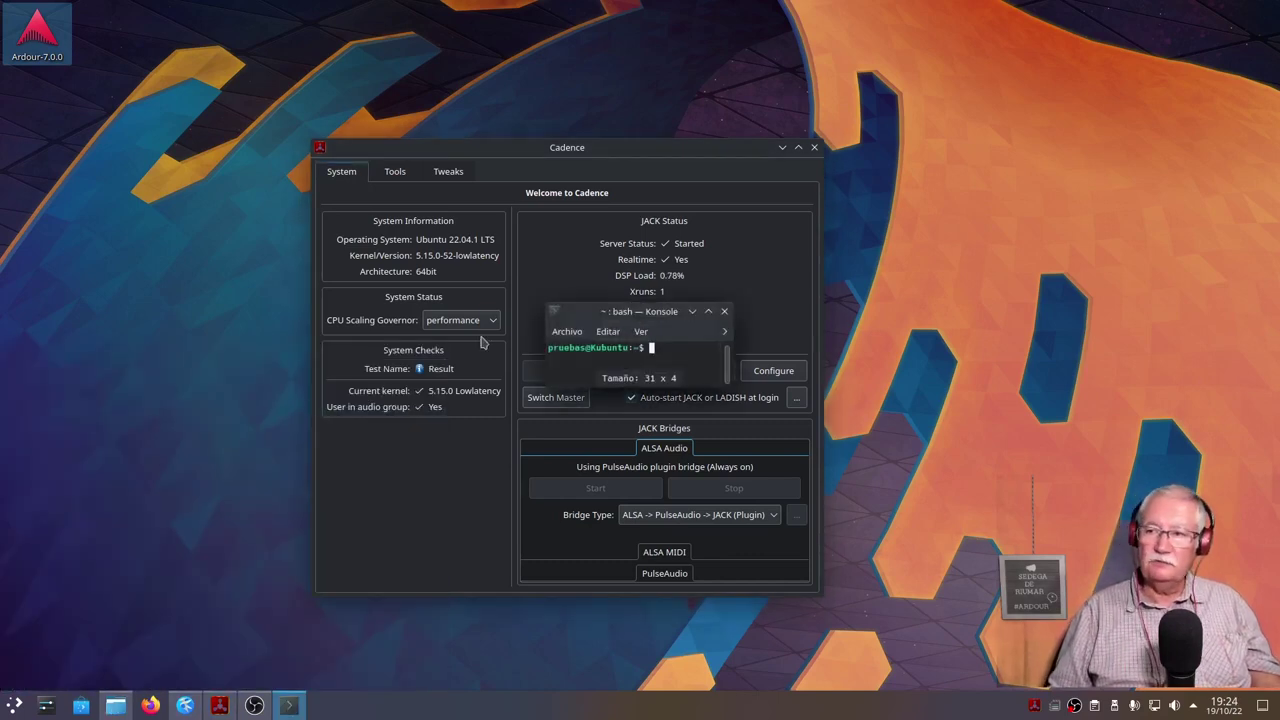
drag(547, 313, 168, 91)
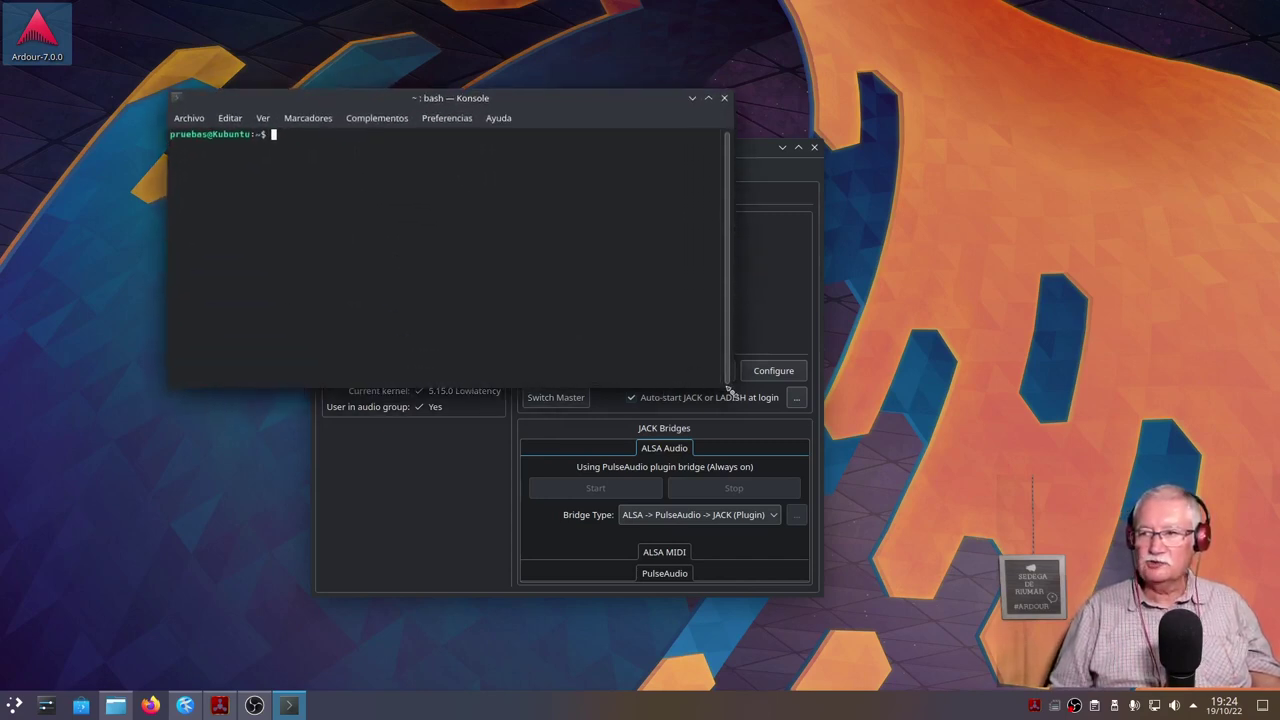
drag(729, 385, 1165, 630)
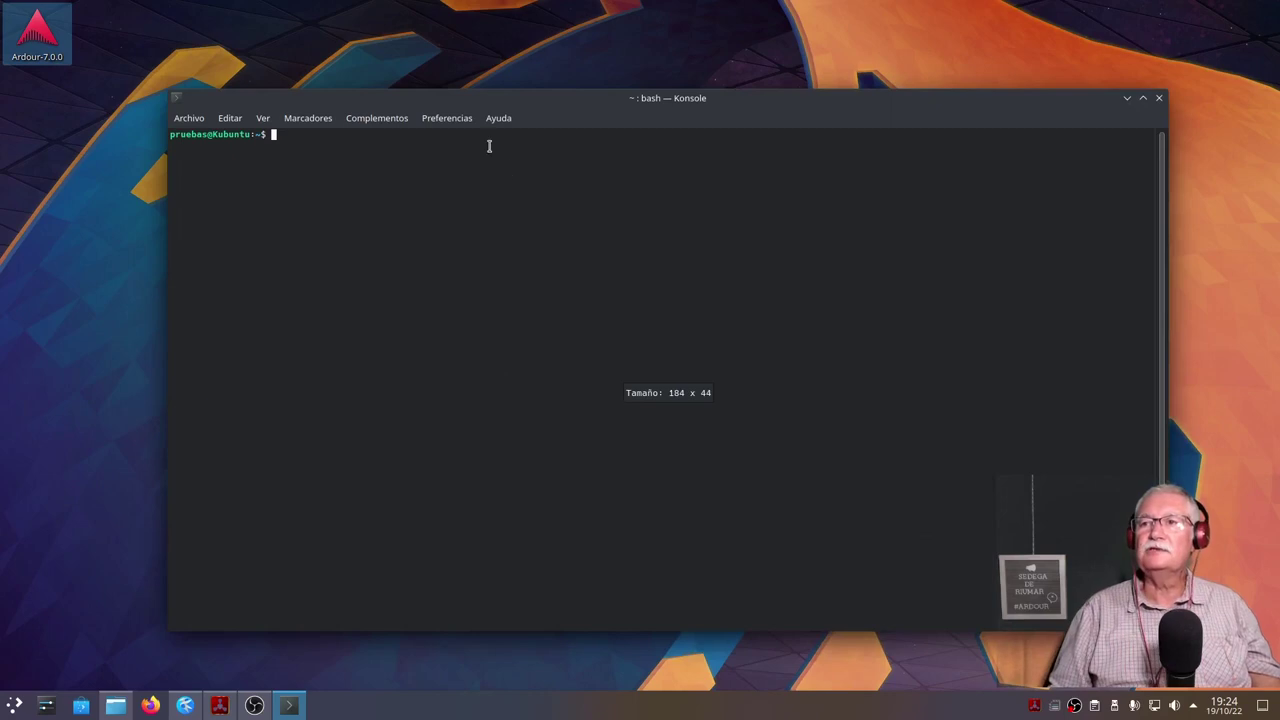
drag(483, 107, 480, 136)
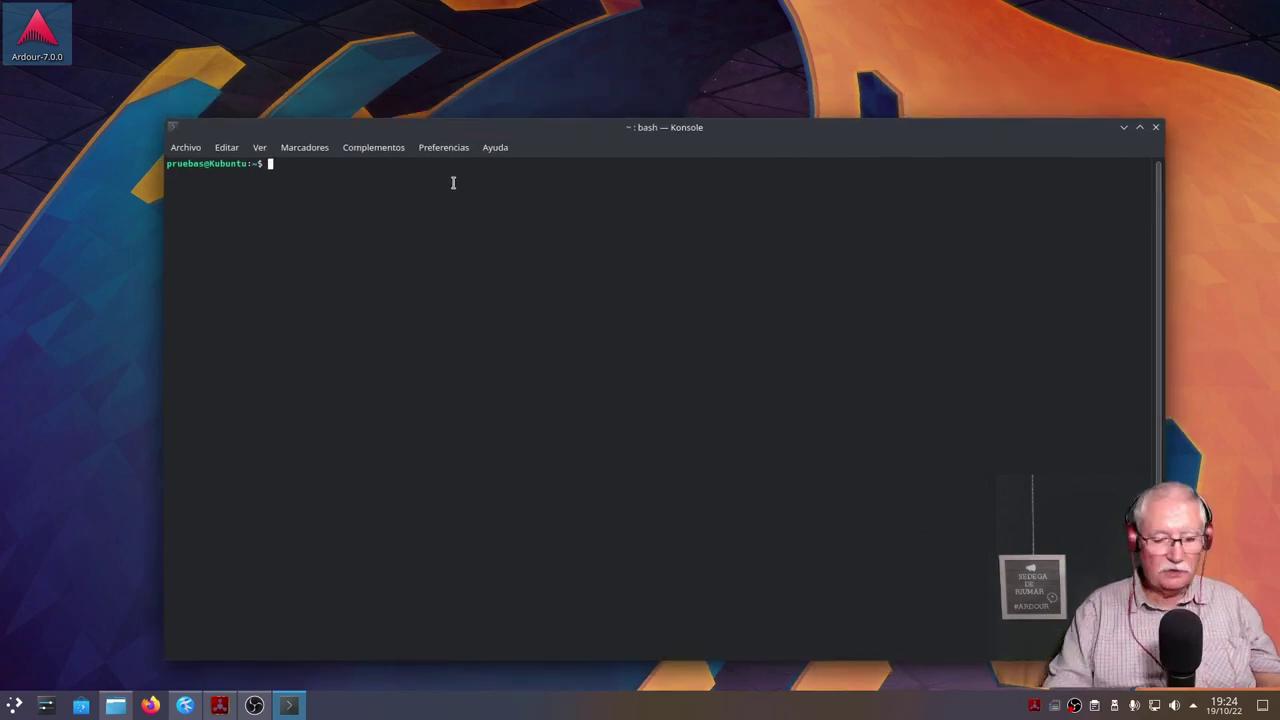
key(ctrl+plus)
key(ctrl+plus)
key(ctrl+plus)
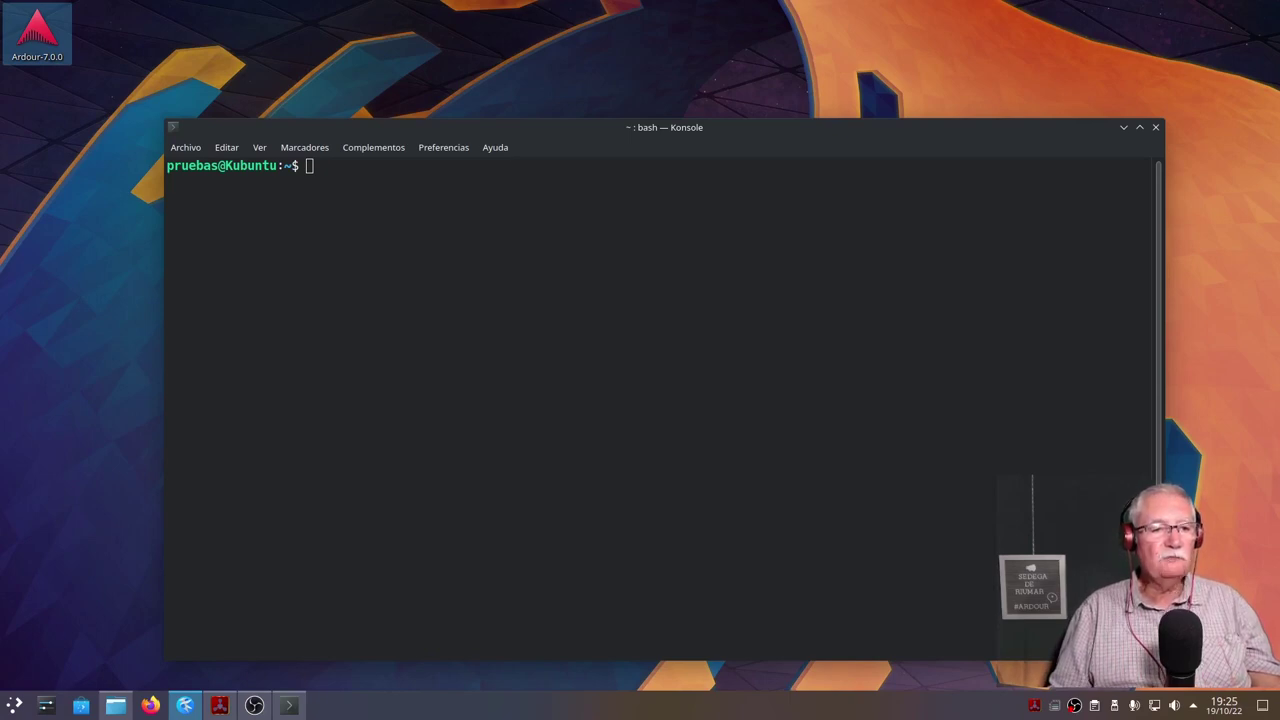
Paste the copied command sudo adduser tu_usuario audio at the terminal prompt.
click(340, 170)
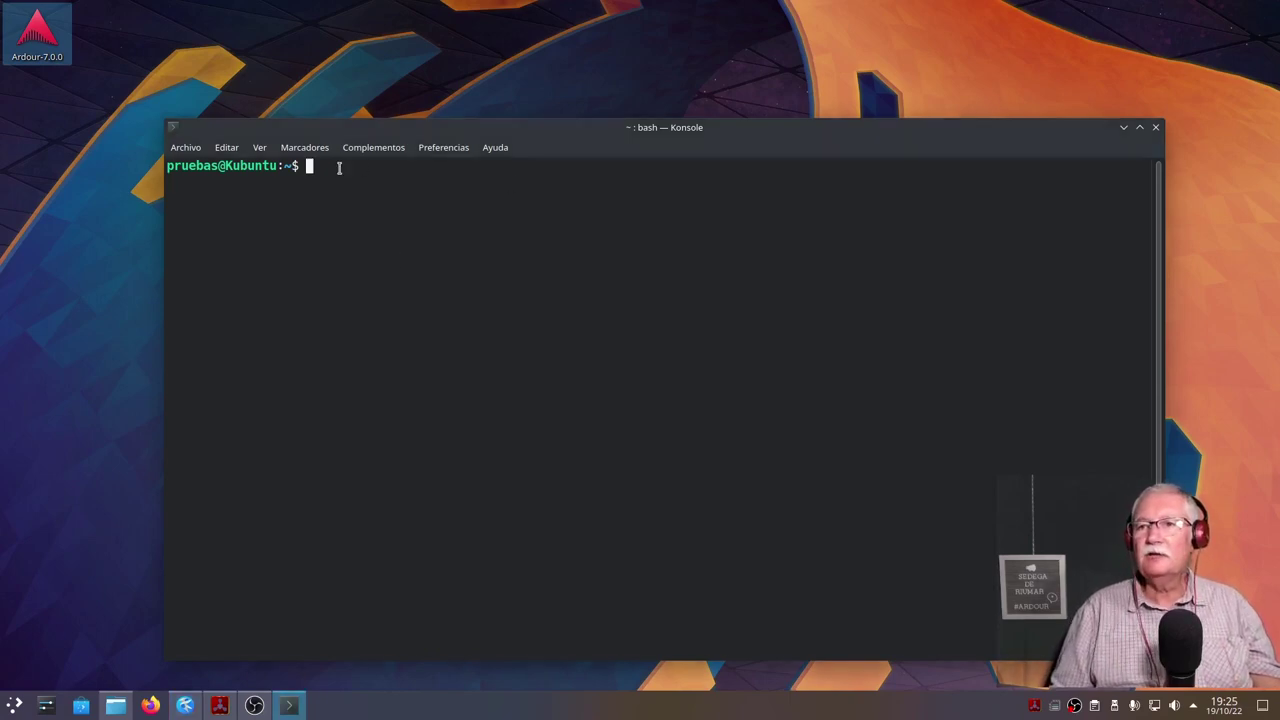
right_click(338, 170)
click(386, 177)
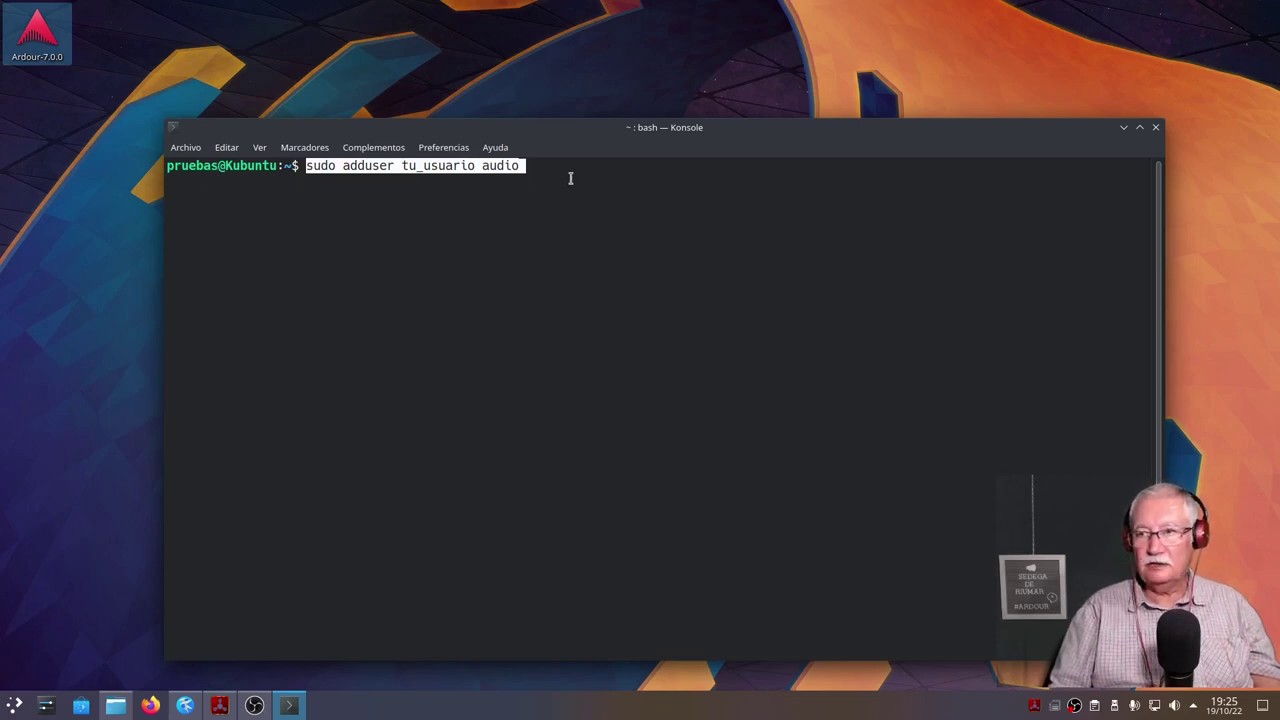
Replace the tu_usuario placeholder with pruebas and run the adduser command, authenticating with the account password.
key(End)
key(Left)
key(Left)
key(Left)
key(Left)
key(Left)
key(Left)
key(Left)
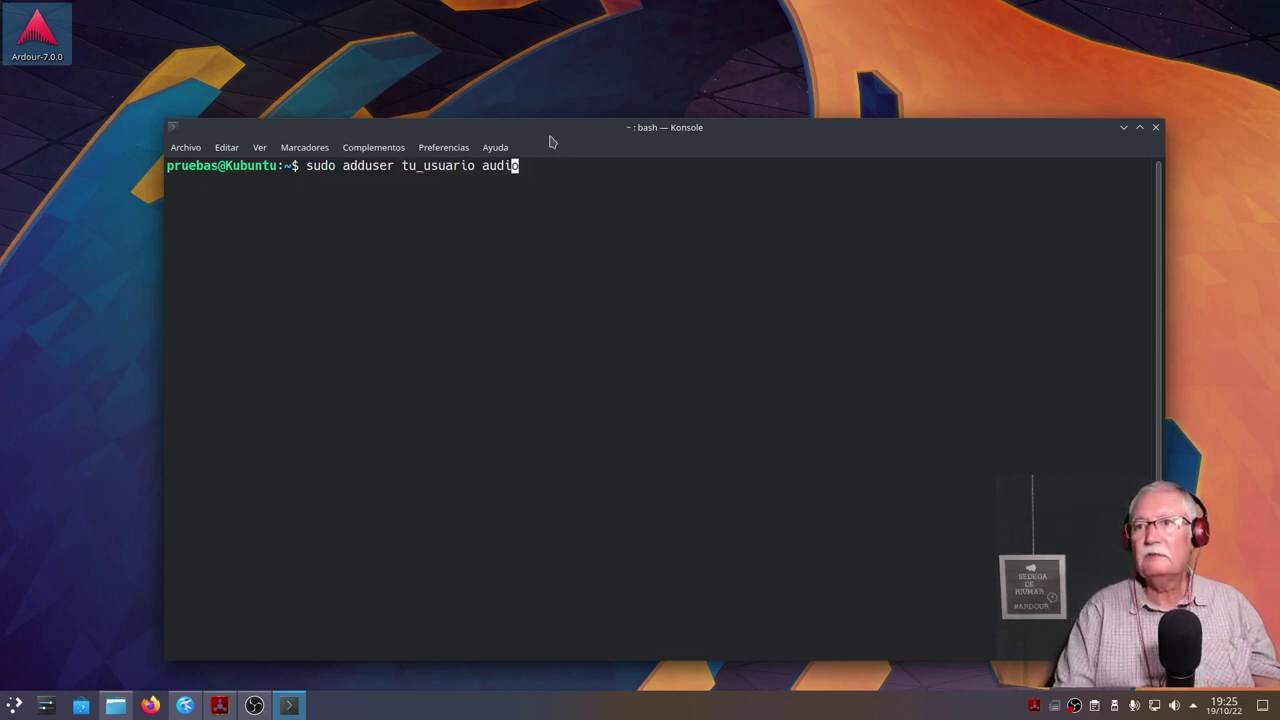
key(BackSpace)
key(BackSpace)
key(BackSpace)
key(BackSpace)
key(BackSpace)
key(BackSpace)
key(BackSpace)
key(BackSpace)
key(BackSpace)
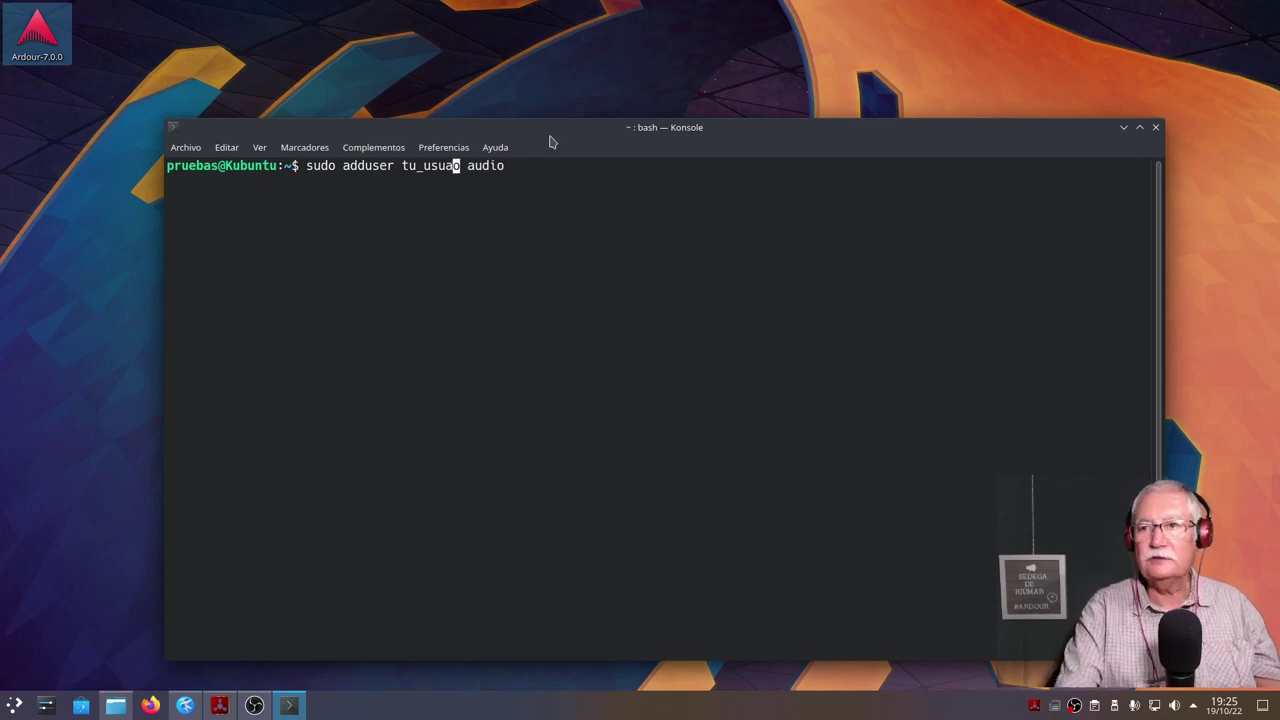
key(Delete)
text(prueba)
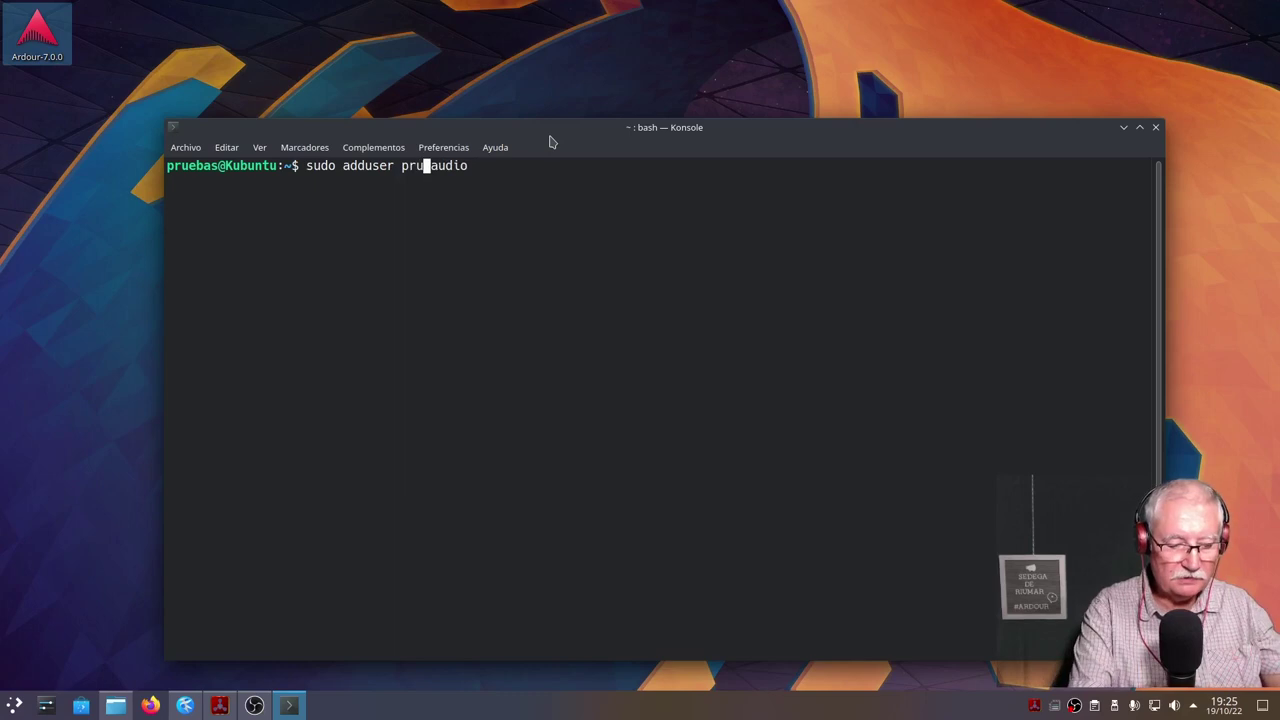
text(s)
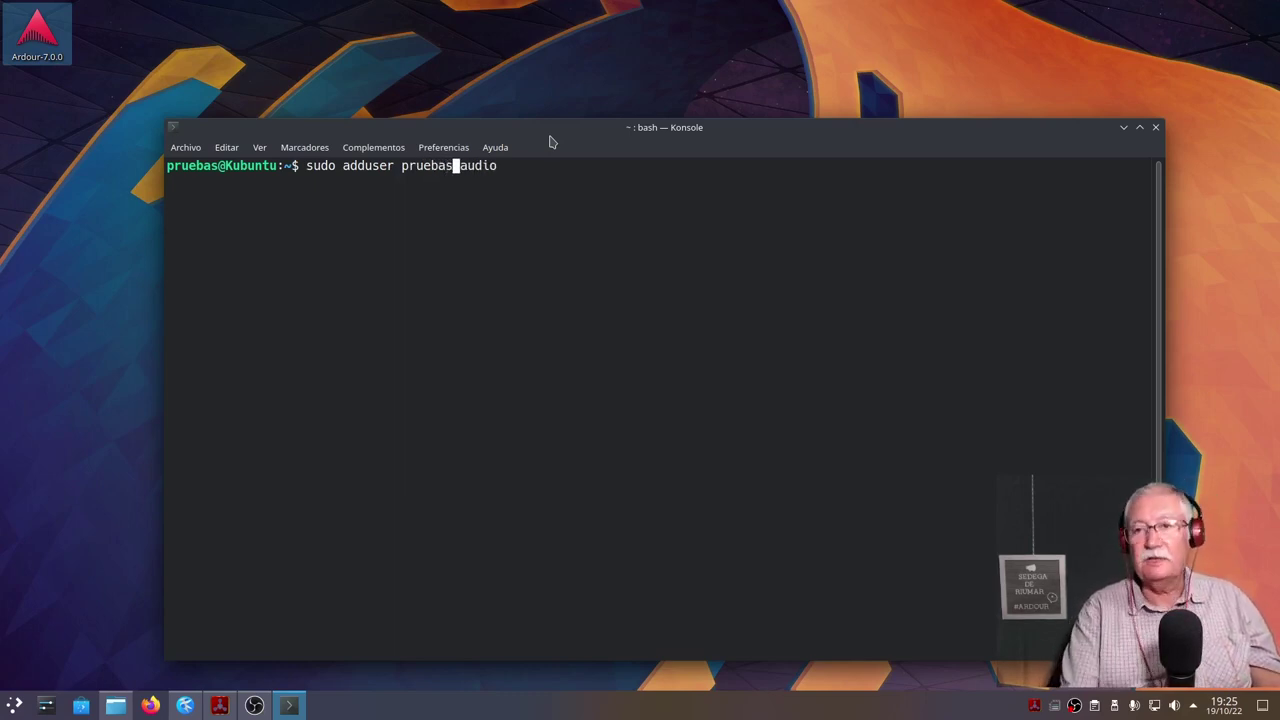
key(Return)
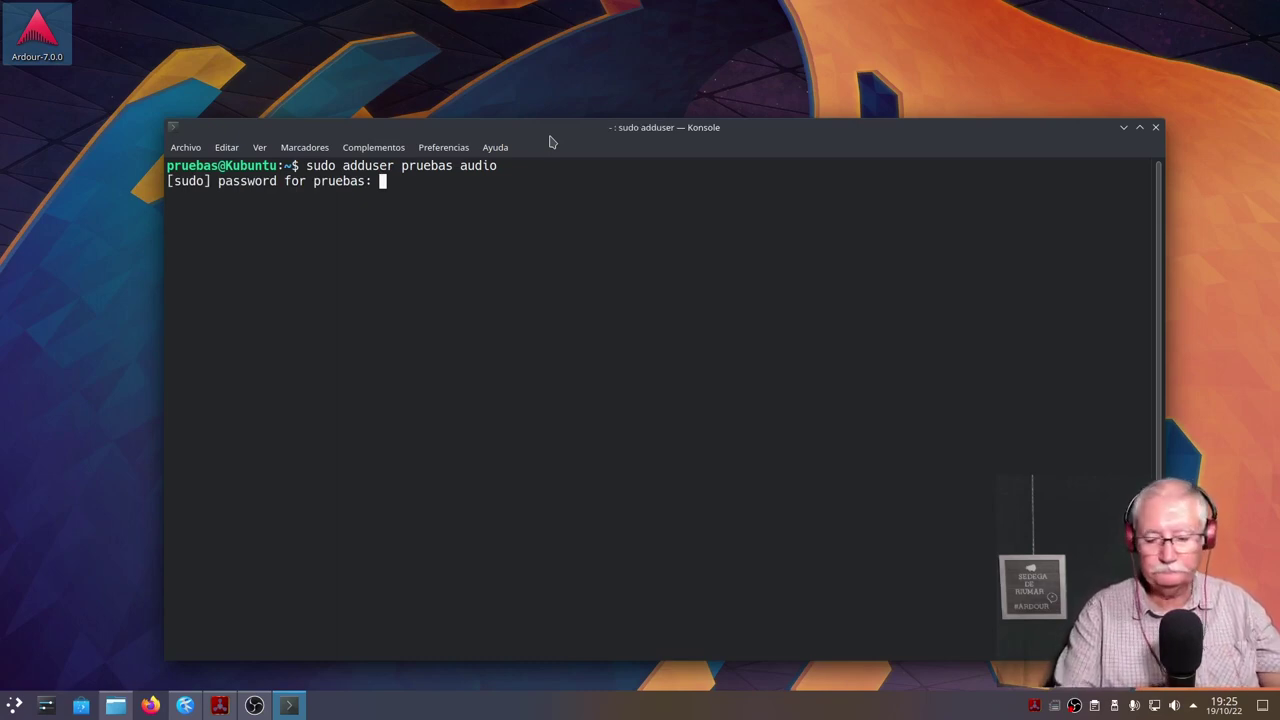
key(Return)
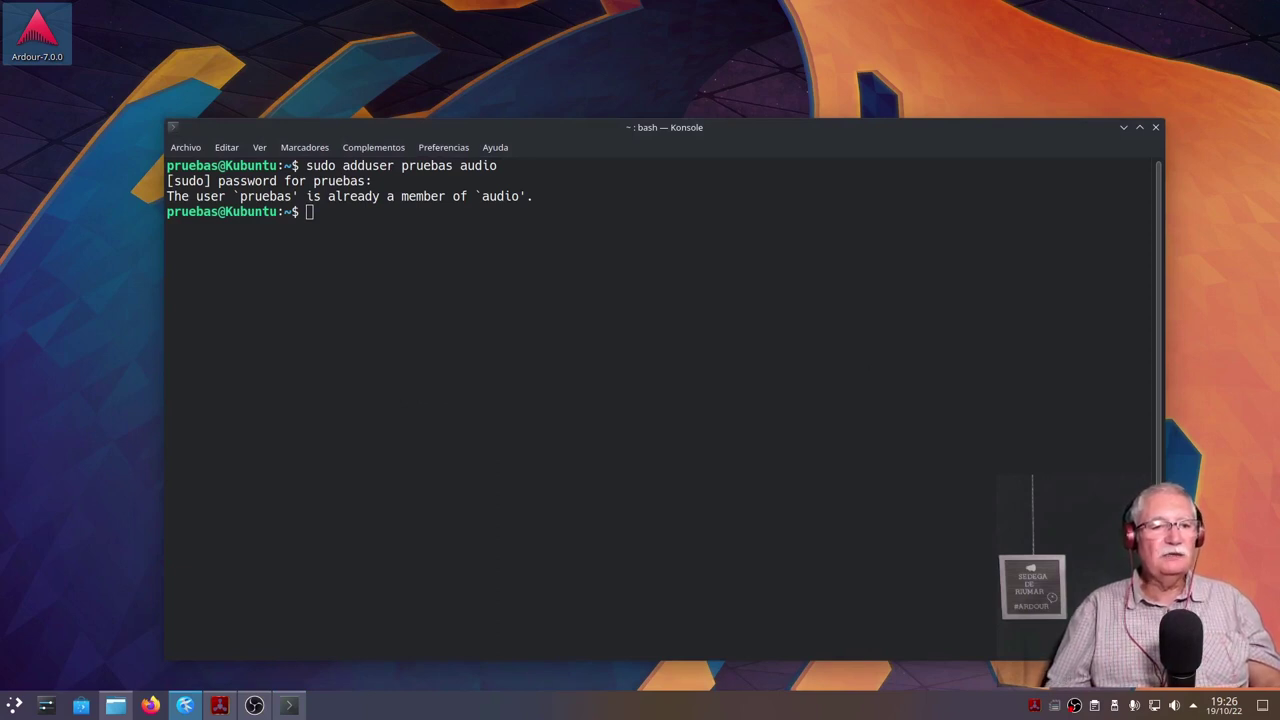
Check the real-time priority and locked memory limits with ulimit -r -l, and close the terminal.
right_click(322, 213)
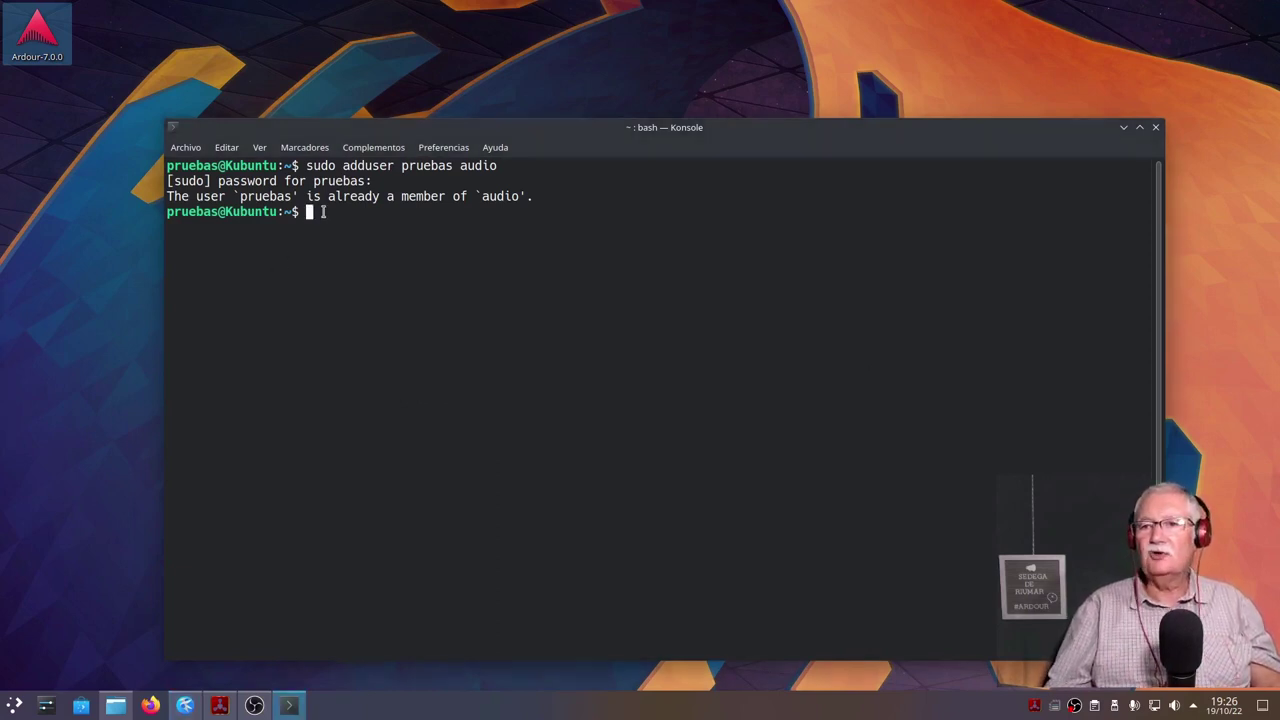
click(397, 224)
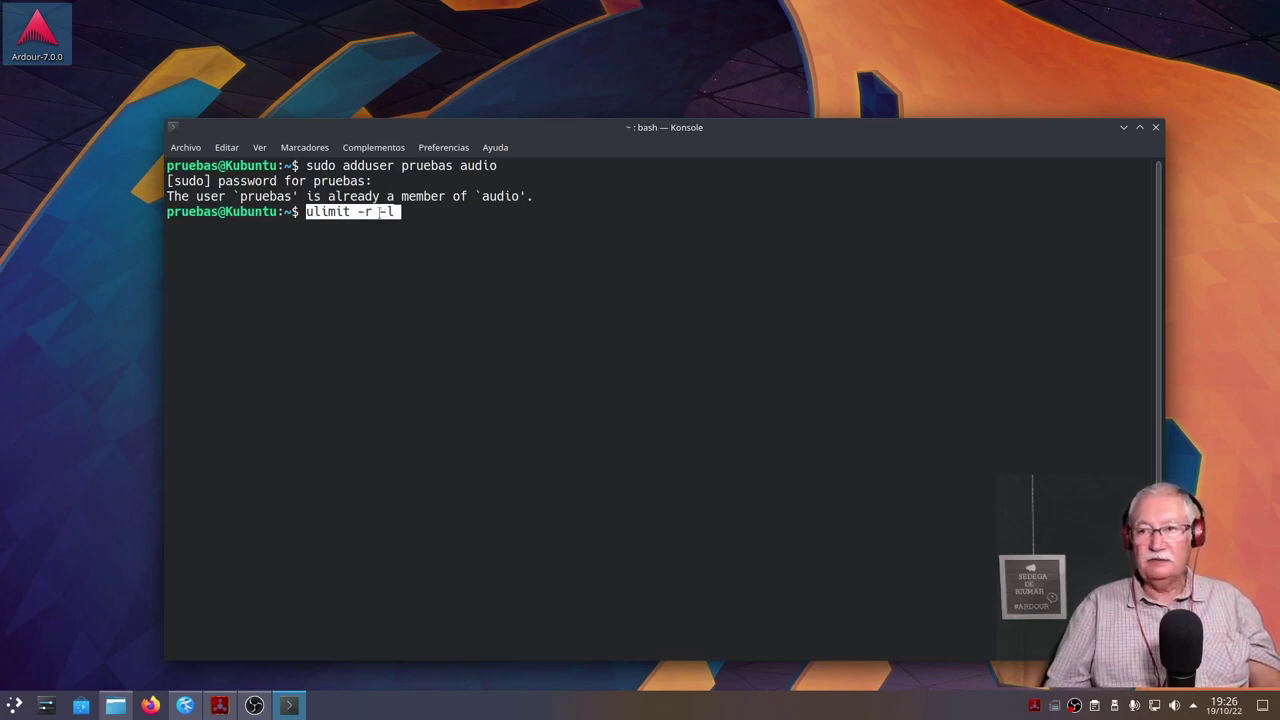
key(Return)
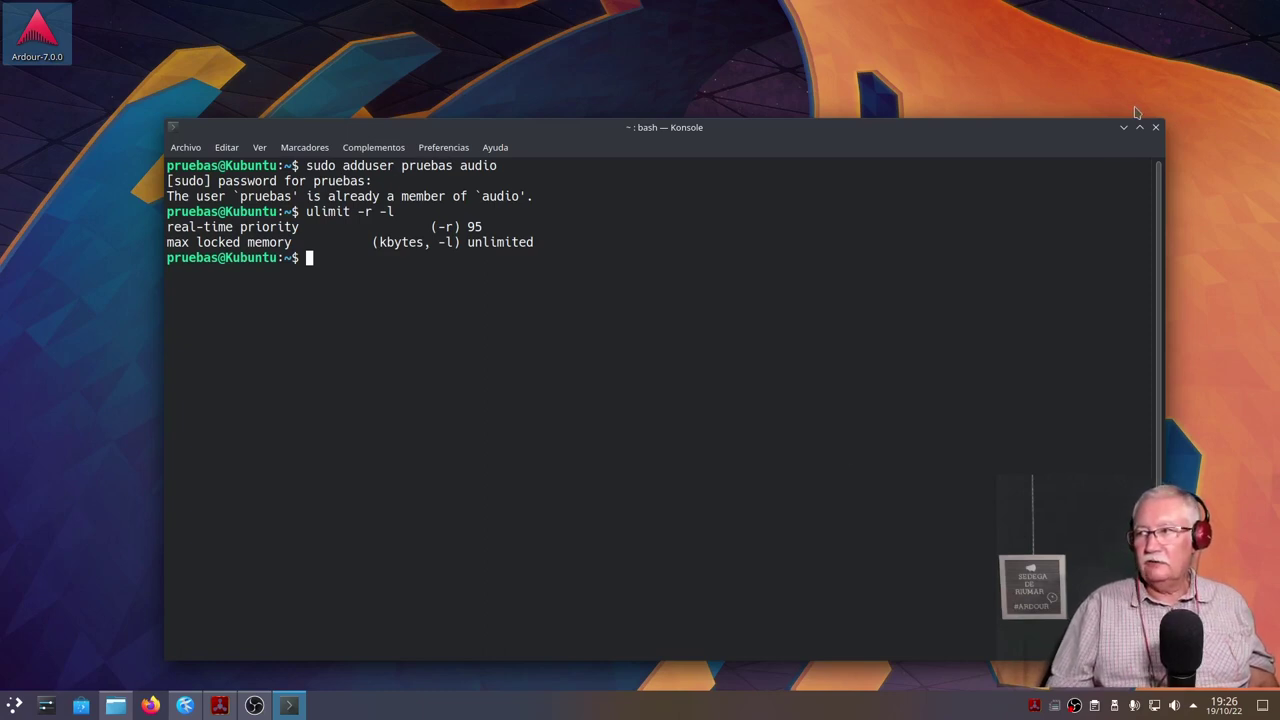
click(1156, 128)
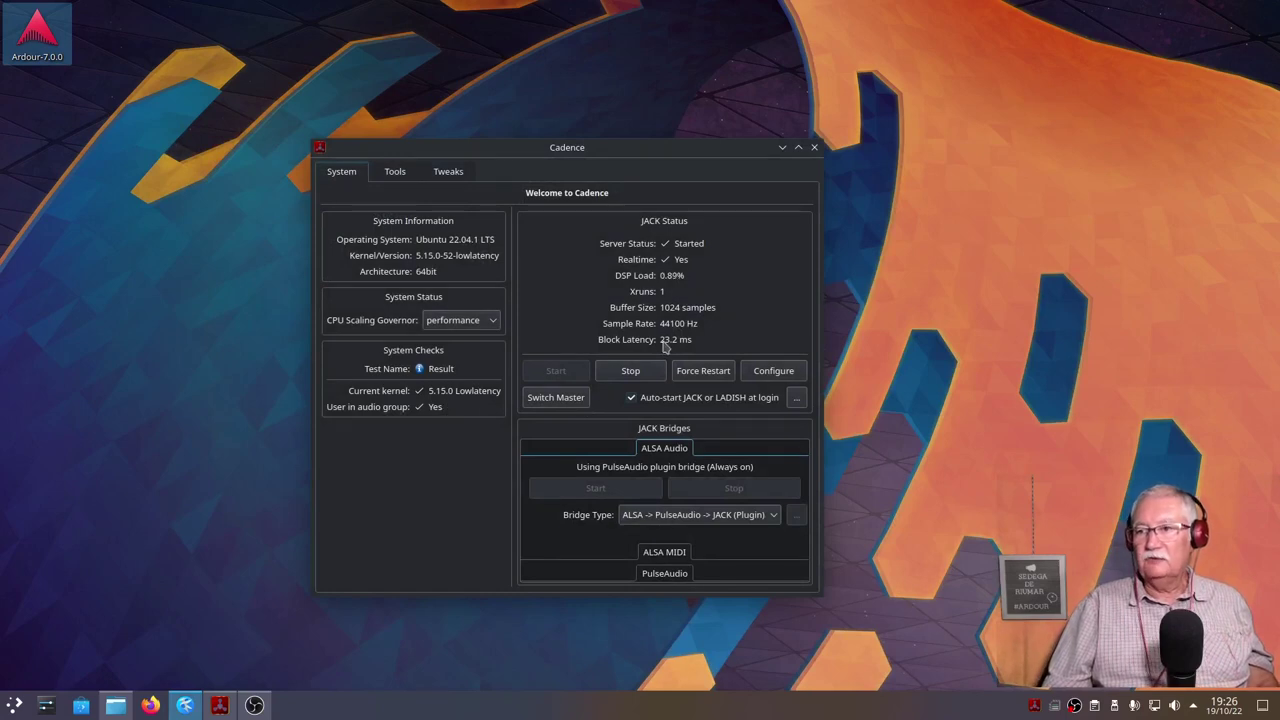
Close Cadence, launch Ardour 7.0.0 and open the recent session Prueba1.
click(815, 148)
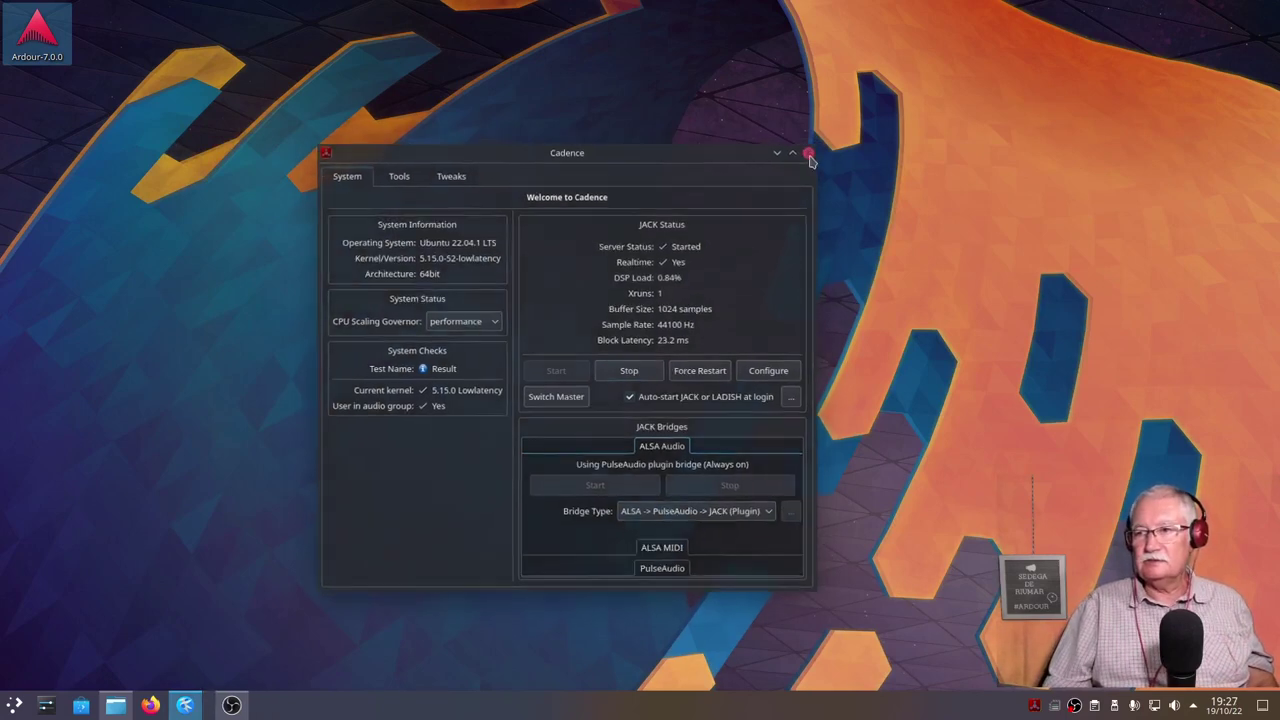
click(45, 40)
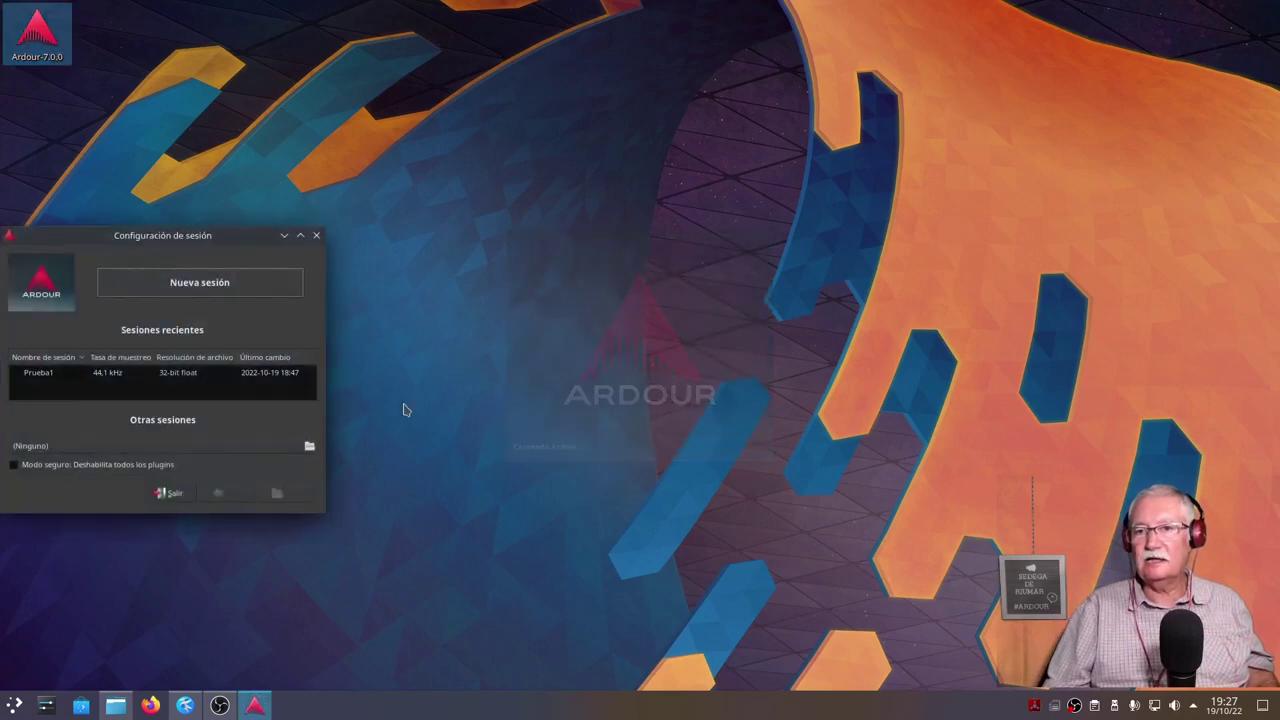
click(180, 374)
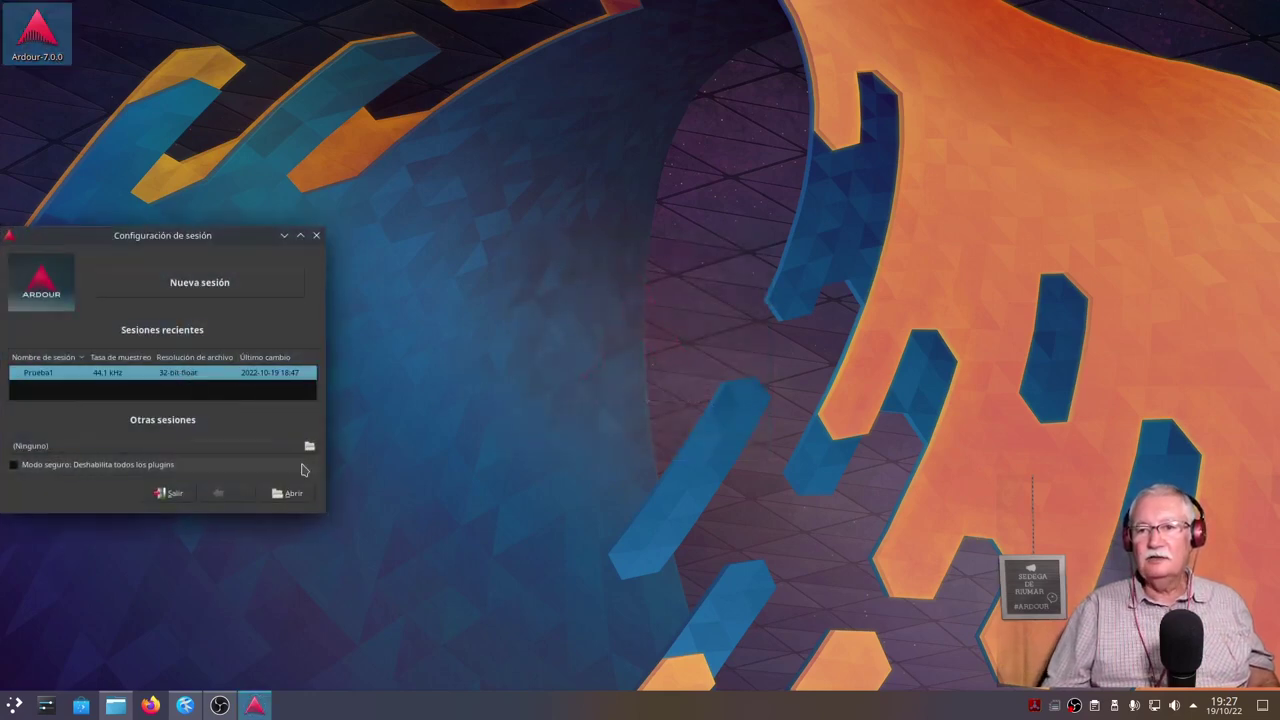
click(292, 494)
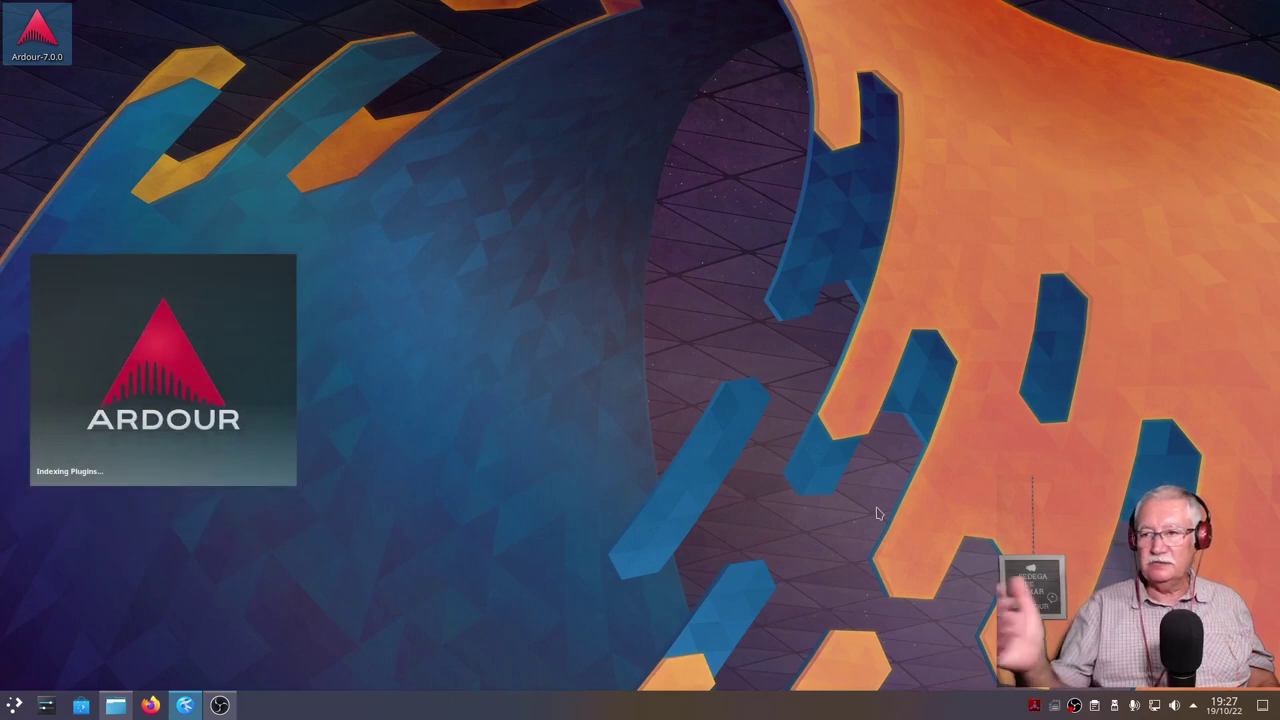